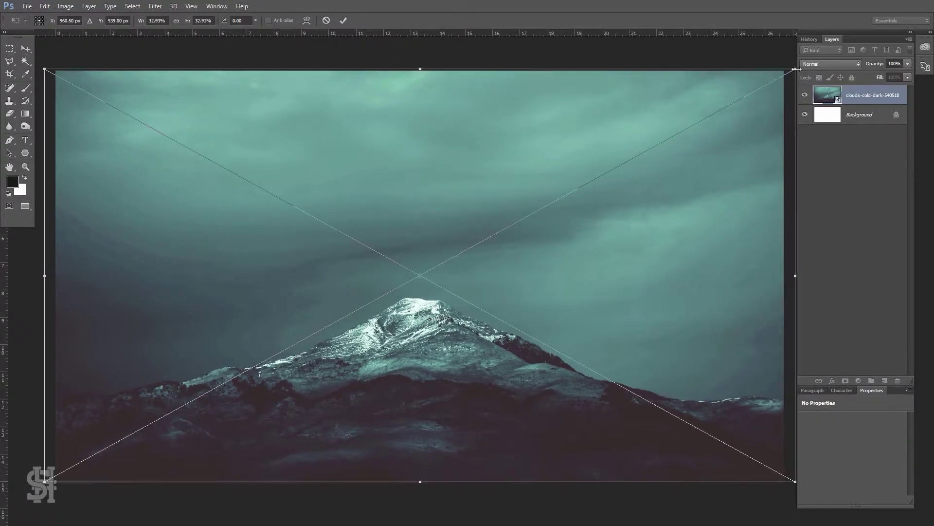
Step: Commit the placed mountain photo and set guides marking the canvas centre
key(Return)
drag(4, 233, 371, 255)
key(m)
drag(57, 70, 421, 282)
drag(337, 237, 683, 273)
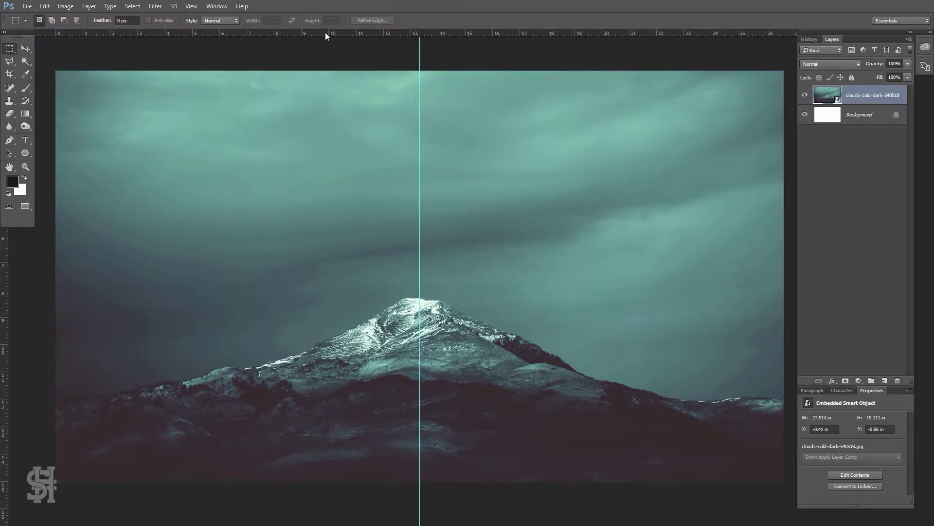
key(ctrl+d)
key(v)
Step: Add a white-filled layer set to Screen blending at about 20% fill
key(ctrl+shift+alt+n)
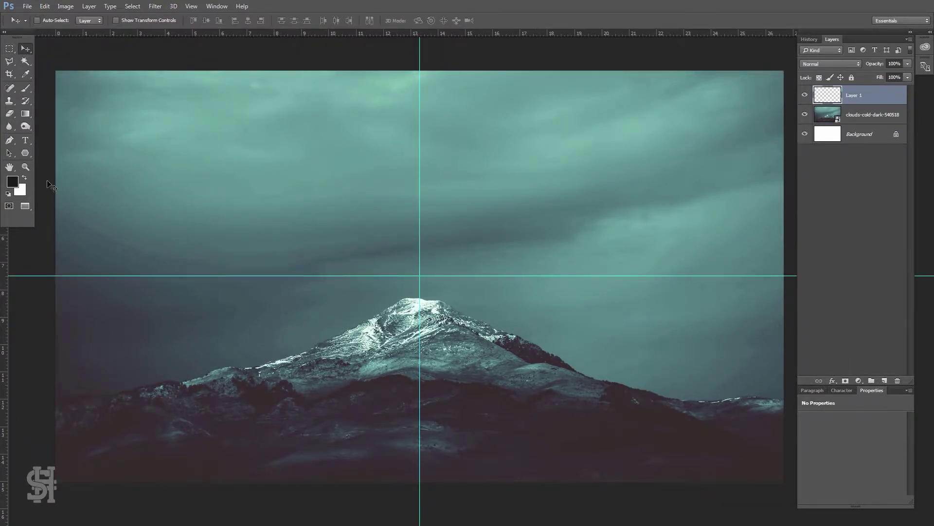
click(79, 145)
key(Return)
click(830, 63)
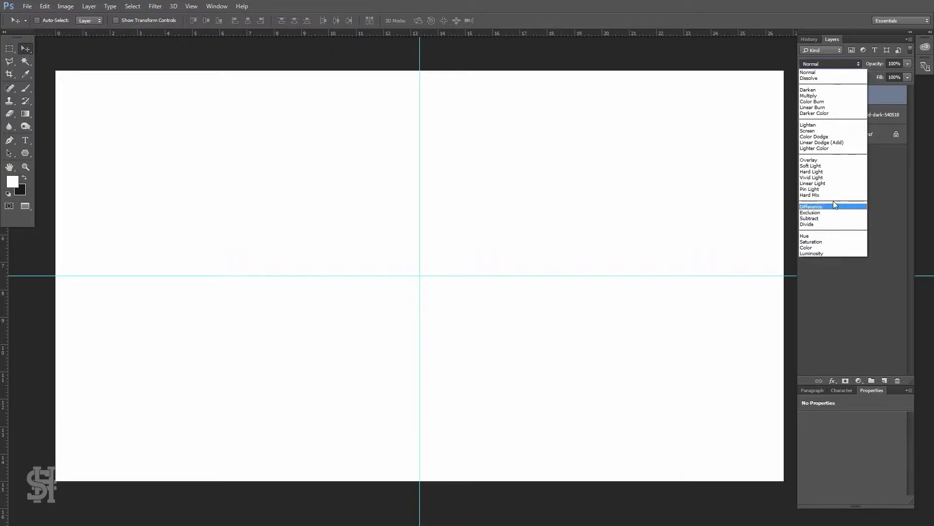
click(832, 204)
click(907, 77)
drag(894, 85, 866, 91)
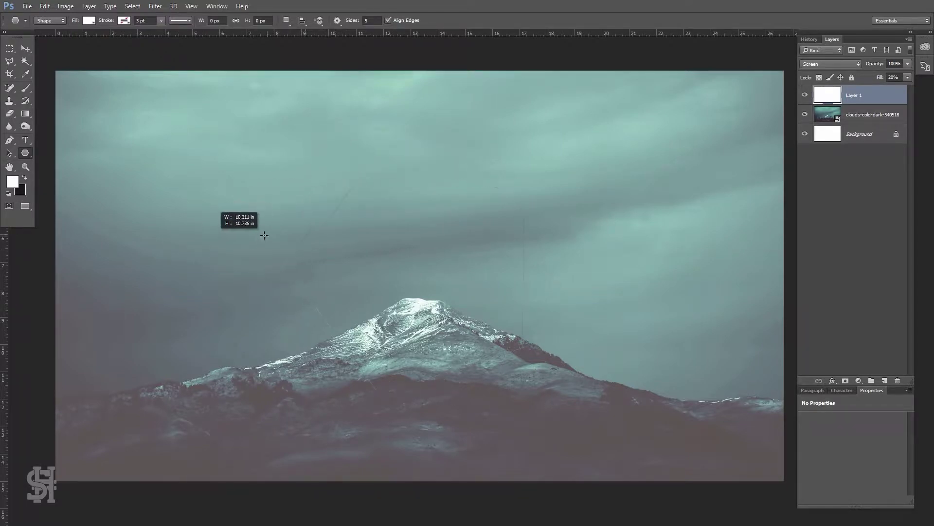
Step: Draw a white pentagon, rotate it upright and centre it on the guides
drag(264, 235, 271, 271)
key(ctrl+t)
drag(574, 312, 594, 355)
key(Return)
key(v)
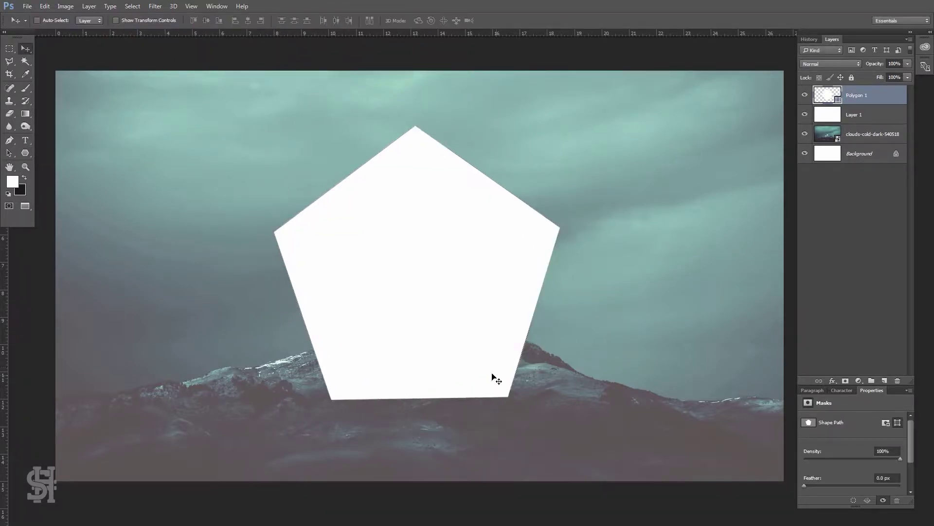
mouse_move(495, 379)
mouse_down()
mouse_move(509, 323)
mouse_move(512, 351)
mouse_up()
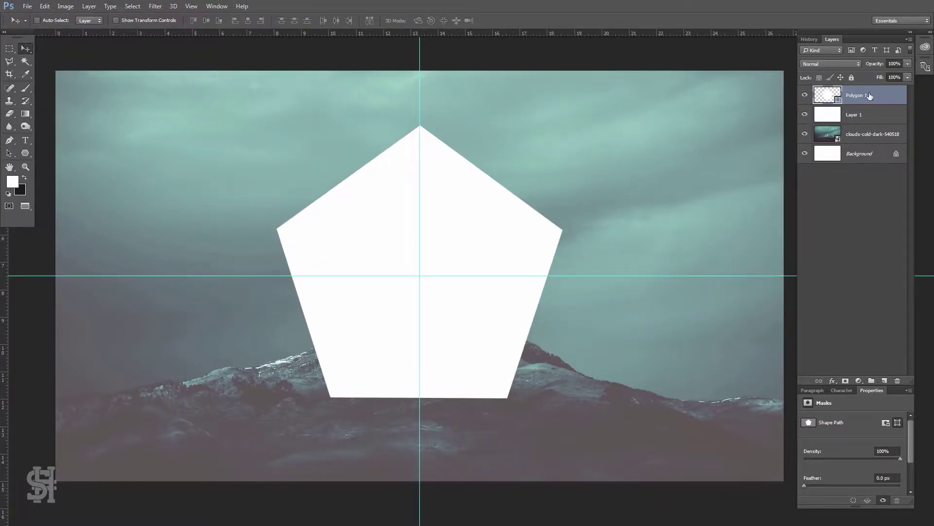
Step: Copy the clouds photo to a new layer and mask it to the pentagon shape
click(871, 134)
key(ctrl+a)
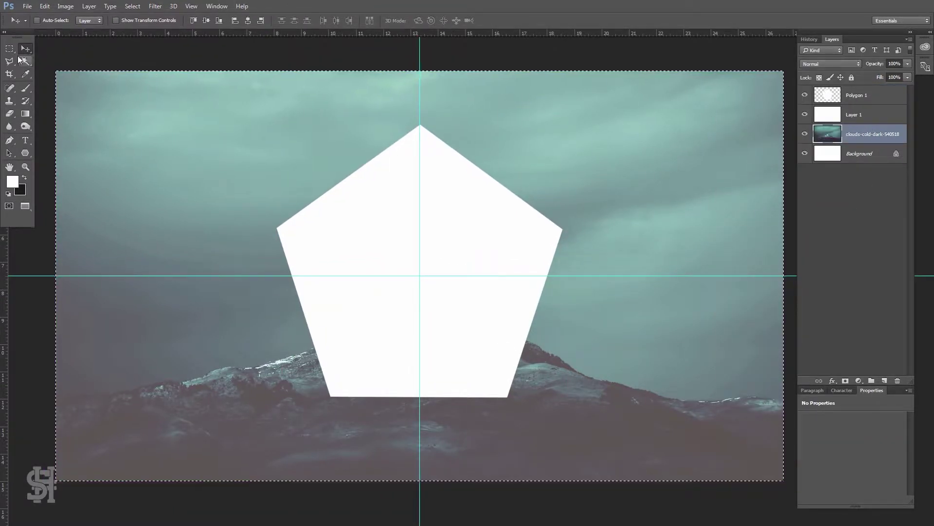
key(ctrl+c)
right_click(828, 95)
click(830, 132)
click(44, 6)
click(195, 100)
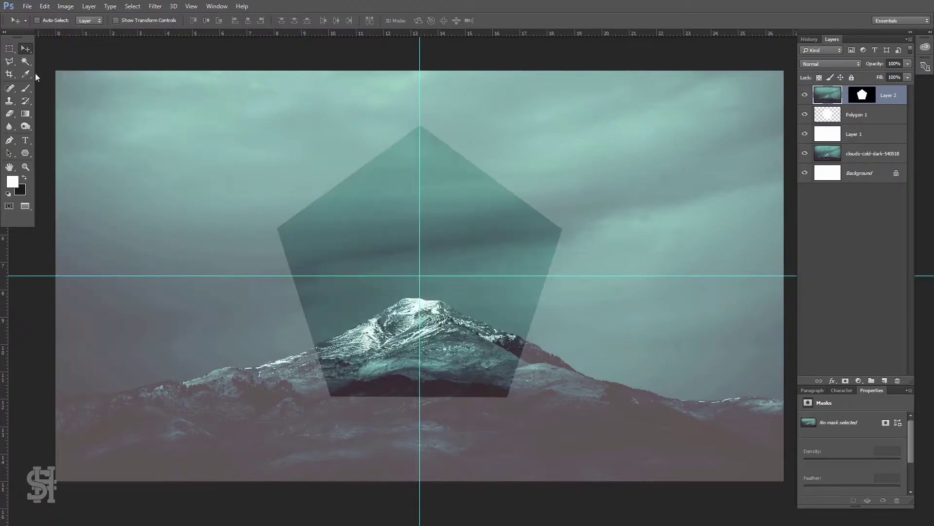
right_click(862, 95)
click(817, 130)
Step: Rotate the masked mountain photo 180° and move it down inside the pentagon
key(ctrl+t)
key(Return)
click(805, 114)
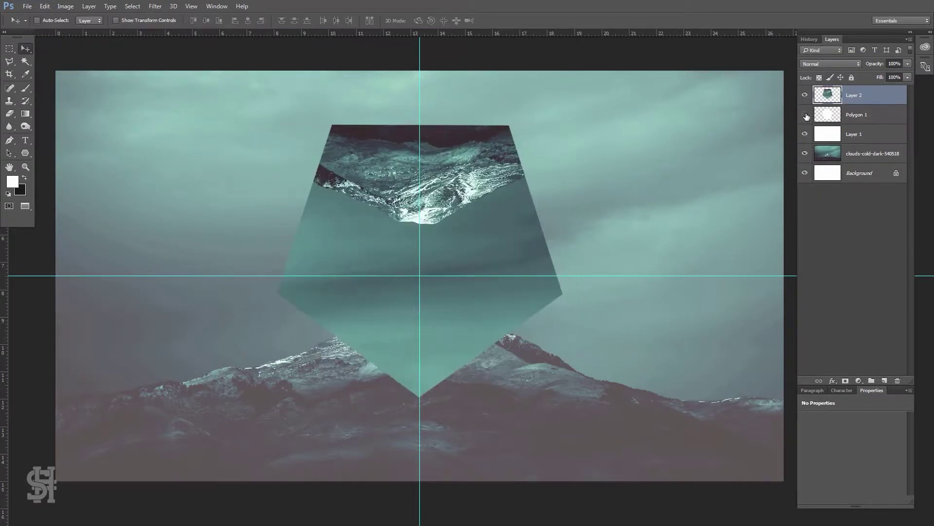
click(809, 39)
click(855, 350)
click(833, 39)
key(ctrl+t)
right_click(725, 459)
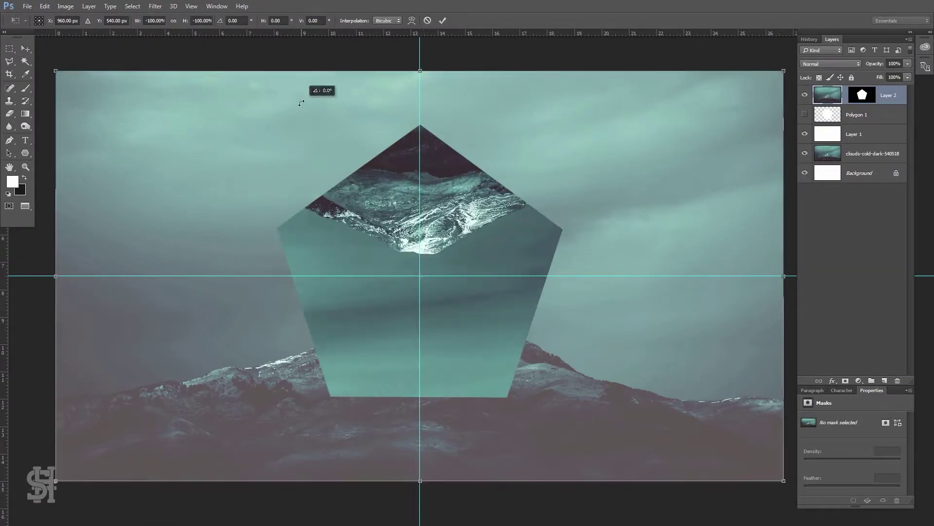
drag(462, 233, 462, 279)
key(Return)
Step: Lower the mirrored layer's fill to about 77%, nudge it, and duplicate the layer
click(805, 134)
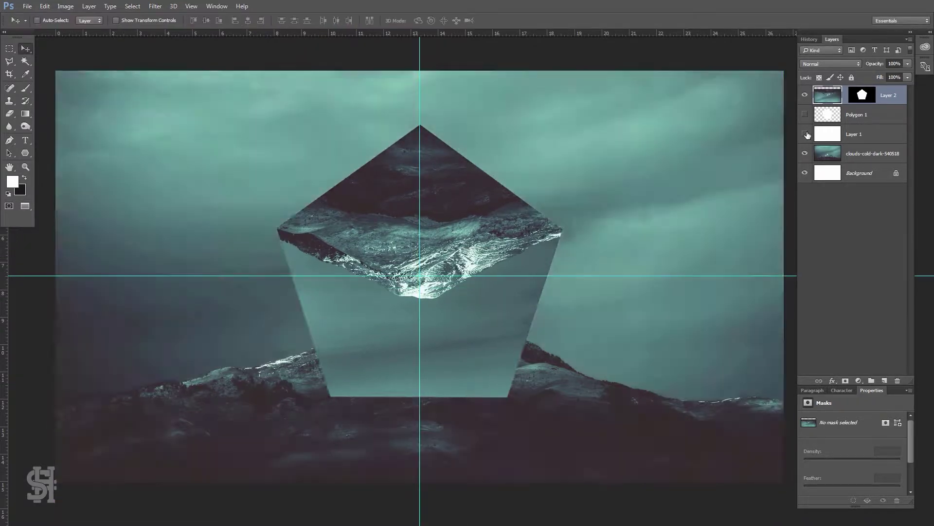
click(907, 77)
drag(906, 90, 896, 89)
drag(409, 221, 409, 223)
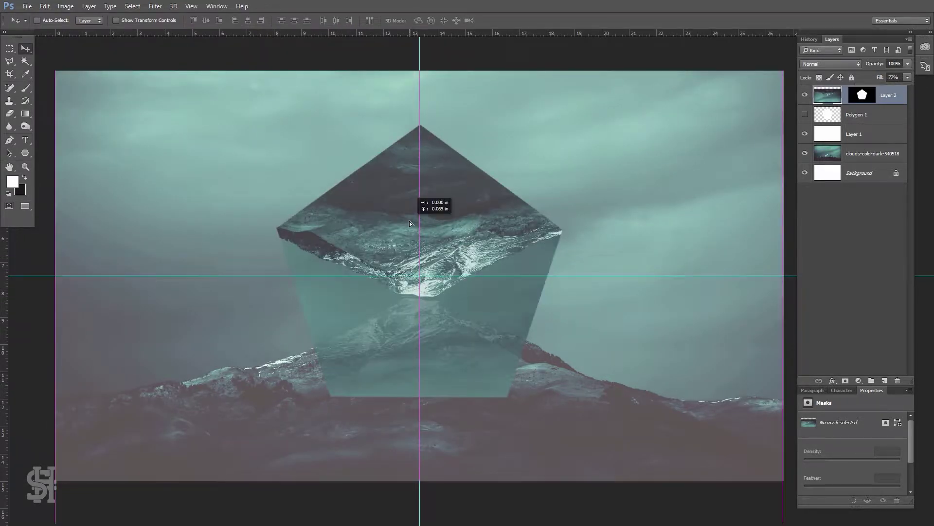
right_click(888, 95)
click(779, 85)
key(Return)
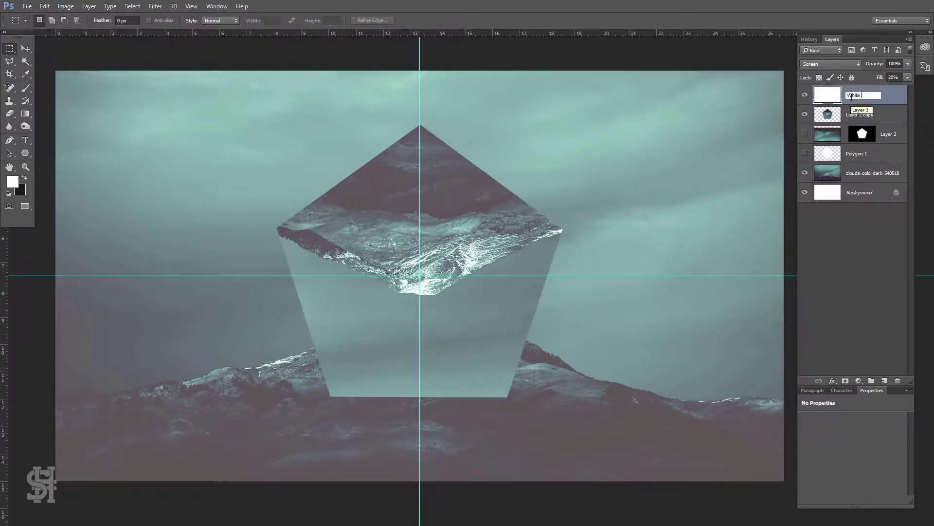
Step: Zoom out, drop the feathered selection and nudge the floating peak up slightly
key(z)
alt+click(476, 210)
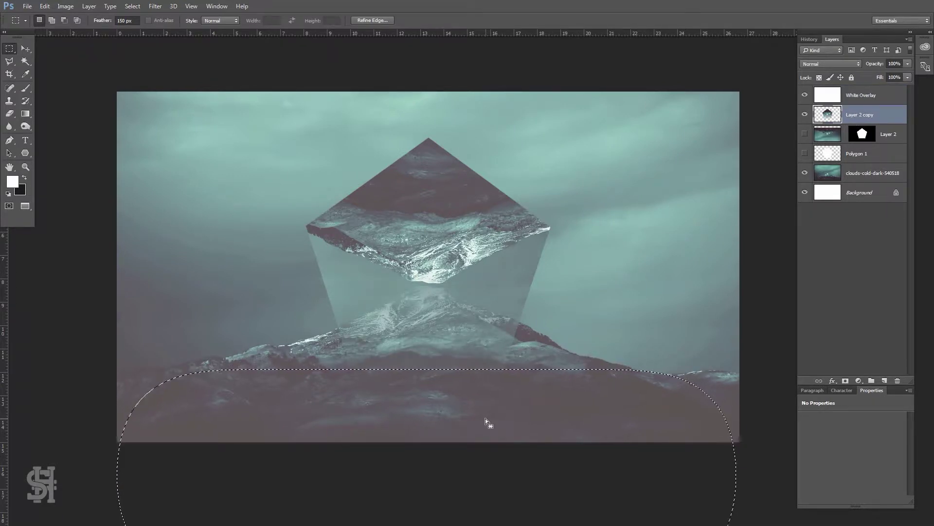
key(ctrl+d)
key(v)
key(shift+Up)
key(shift+Up)
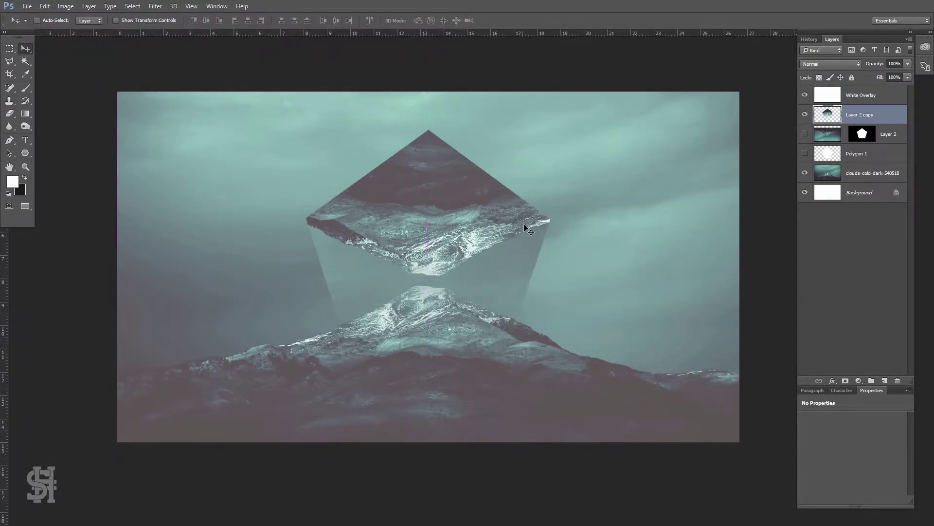
Step: Raise the clouds photo's Clarity to about +38 with the Camera Raw Filter
click(871, 173)
click(65, 6)
click(195, 83)
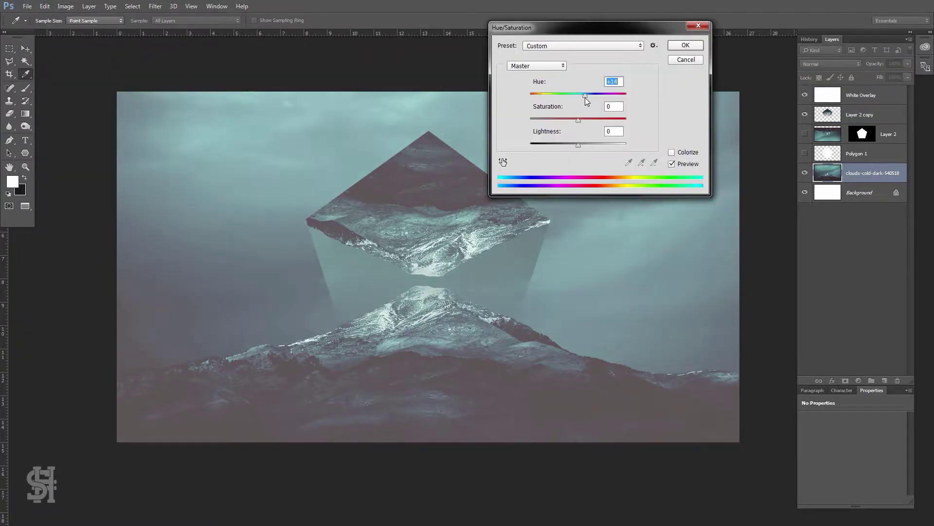
click(685, 45)
click(155, 6)
click(195, 62)
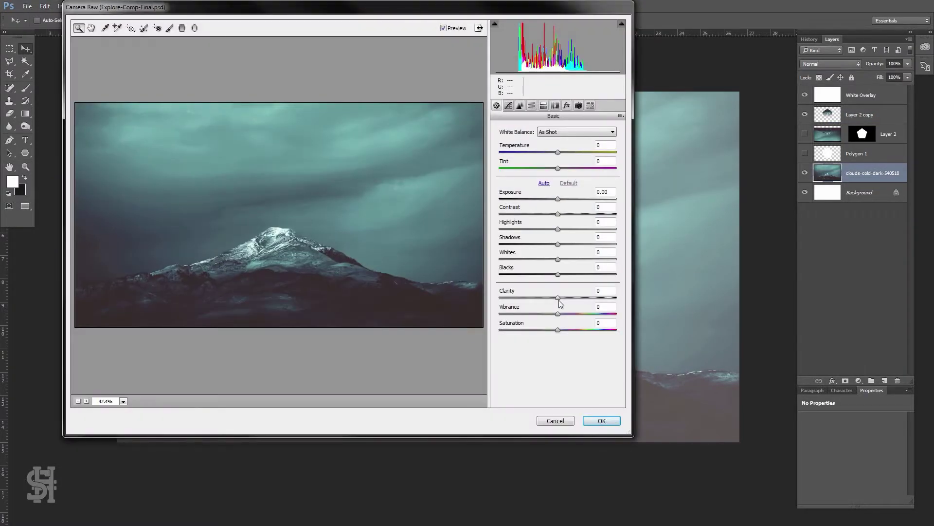
drag(559, 300, 581, 299)
click(598, 421)
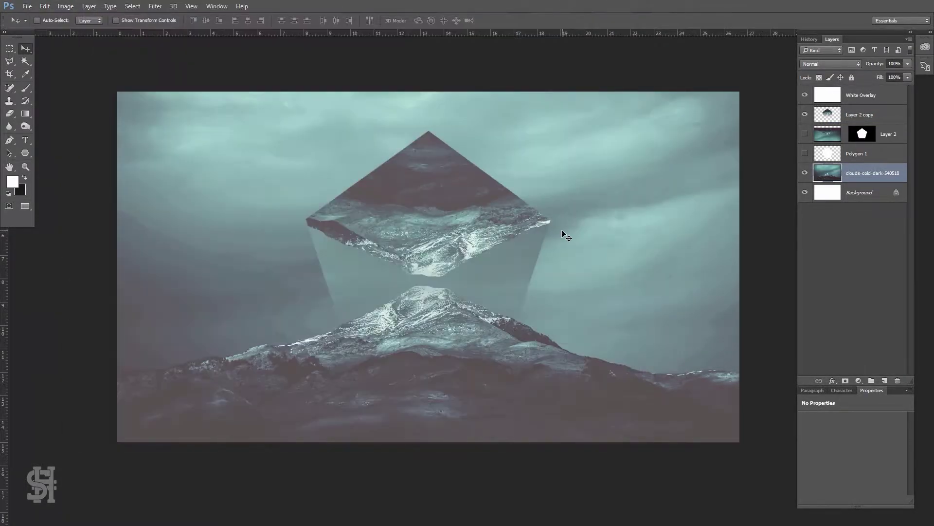
click(808, 39)
click(860, 114)
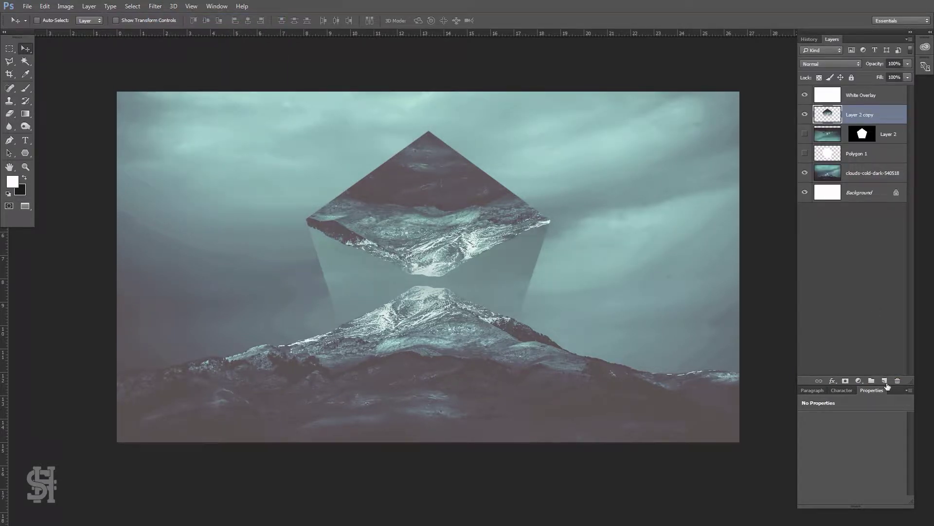
Step: Fill a new layer with a diagonal deep-blue to cyan (#3cfff4) gradient
click(884, 381)
click(12, 181)
click(781, 190)
click(764, 156)
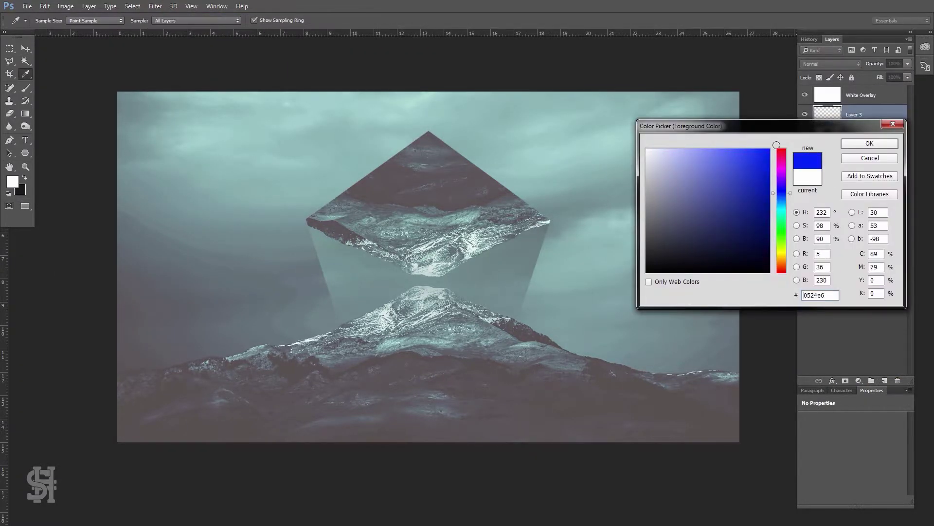
click(870, 143)
click(19, 190)
text(3cfff4)
key(Return)
key(g)
click(71, 20)
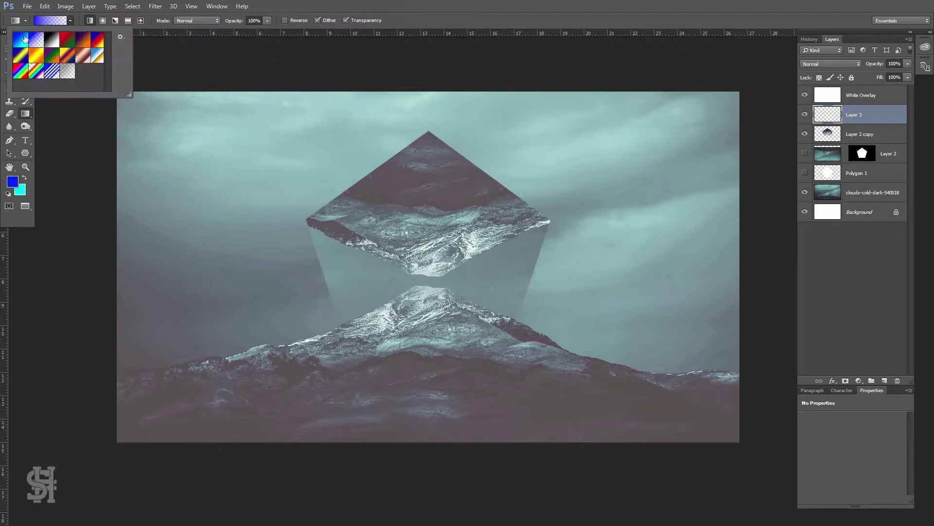
double_click(22, 41)
drag(161, 418, 721, 112)
Step: Set the blue gradient layer to Color blending with fill around 15%
click(831, 64)
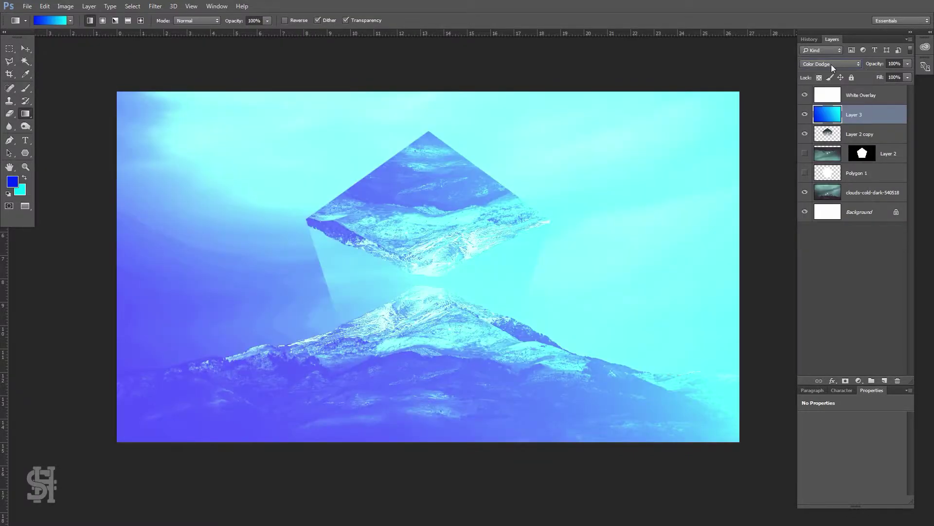
scroll(832, 64, down, 3)
scroll(832, 64, down, 3)
scroll(831, 64, up, 2)
click(831, 64)
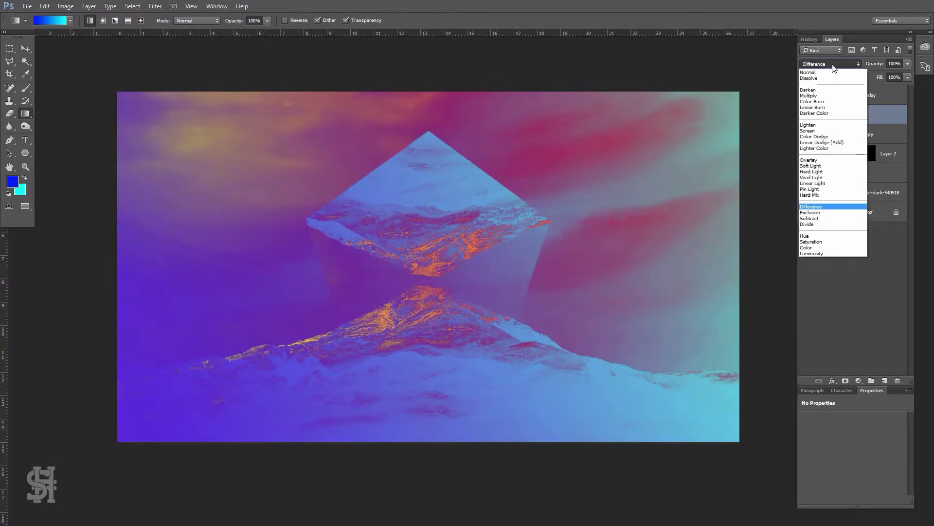
click(807, 247)
drag(907, 77, 862, 89)
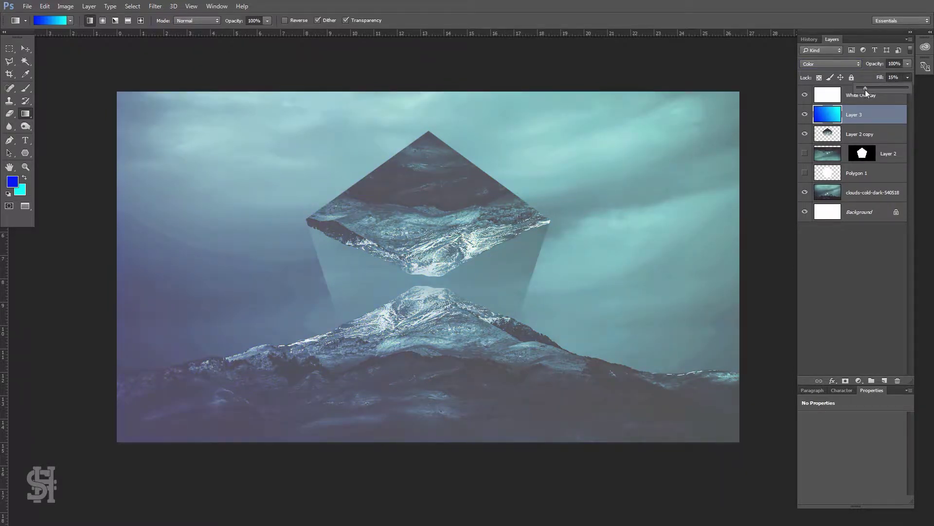
Step: Add a new layer with a red (#ff7200) colour-to-transparent gradient from the right edge
click(884, 381)
text(ff7200)
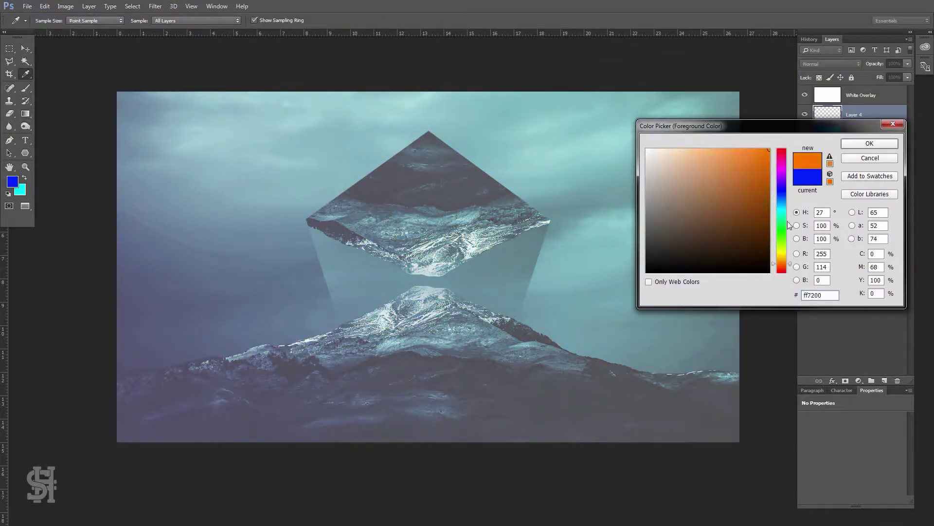
drag(785, 265, 784, 273)
key(Return)
click(25, 113)
click(50, 20)
double_click(35, 39)
drag(591, 174, 762, 89)
Step: Shift the red gradient's hue about +5, set Color Dodge, and lower its fill
key(ctrl+u)
drag(584, 27, 291, 117)
drag(291, 184, 285, 190)
key(Return)
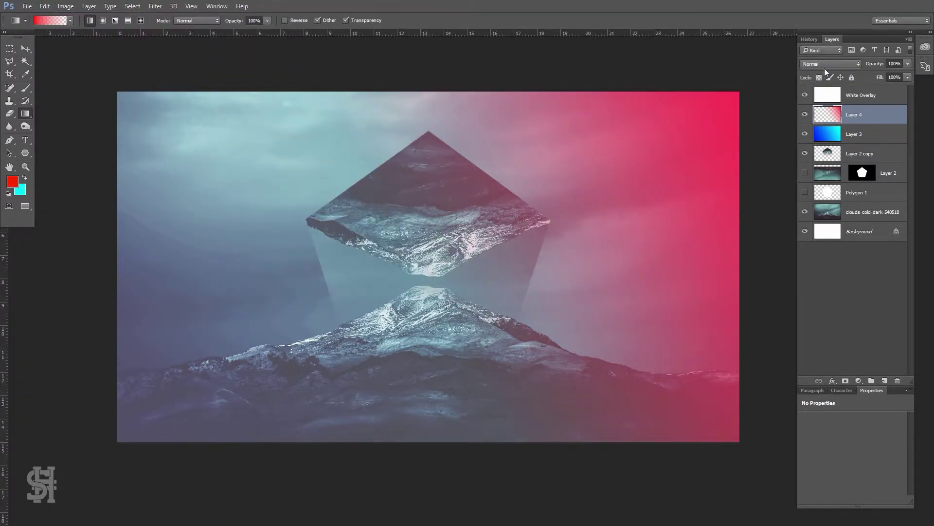
scroll(828, 66, down, 3)
click(830, 63)
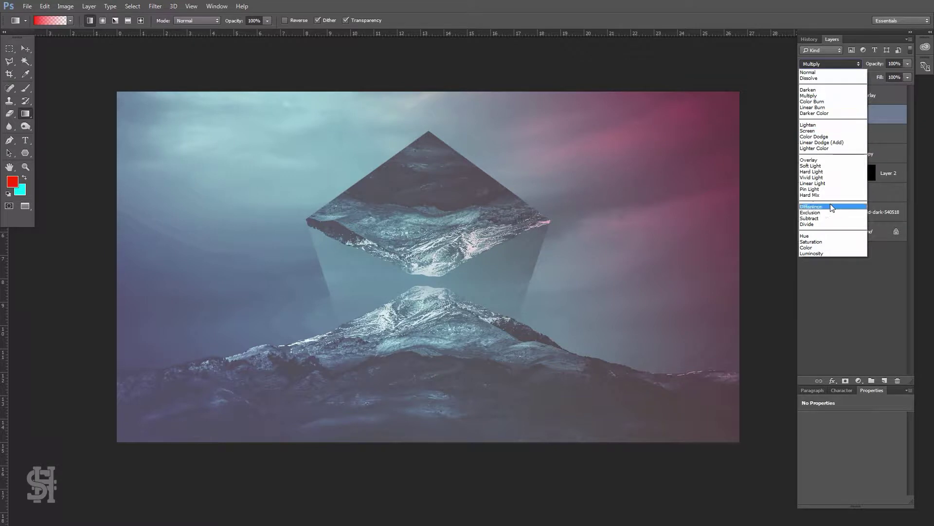
click(825, 137)
drag(893, 88, 888, 88)
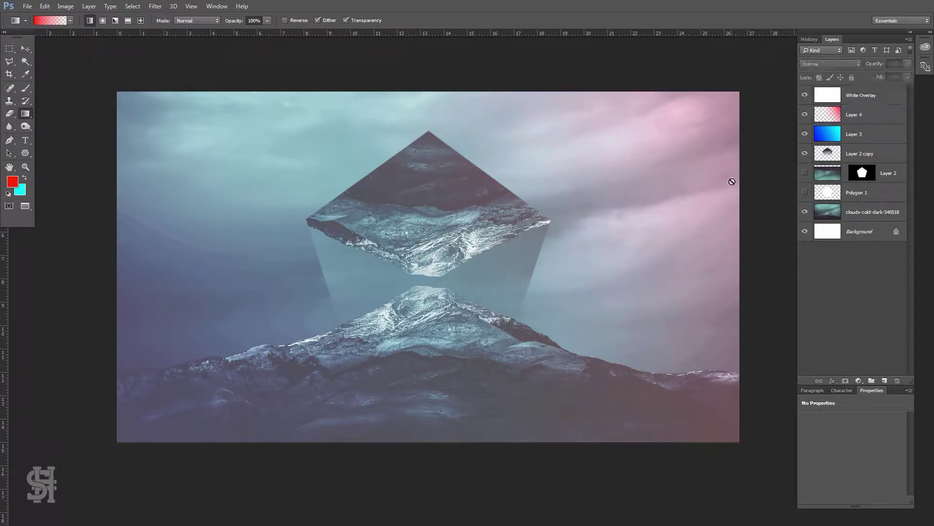
Step: Stretch the pink gradient further left and shift its hue warmer
key(ctrl+t)
drag(306, 267, 229, 276)
key(Return)
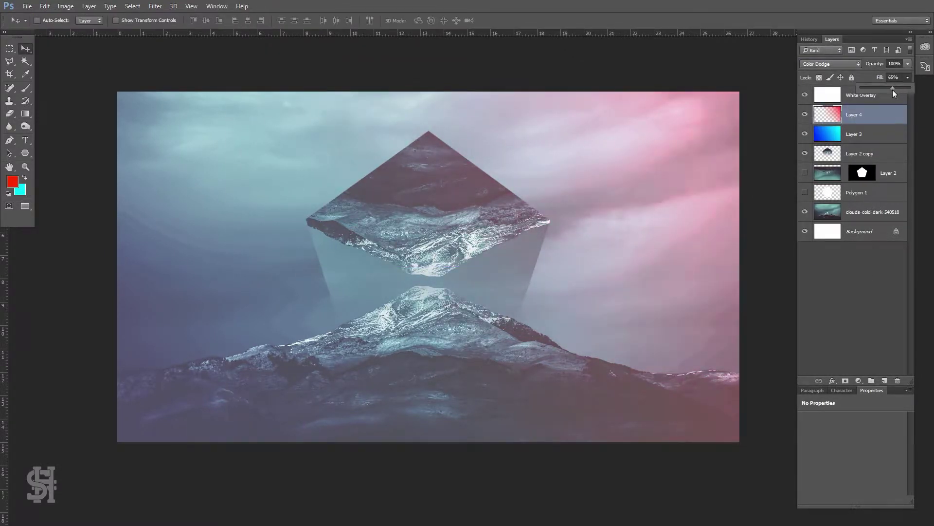
key(ctrl+u)
drag(291, 183, 303, 183)
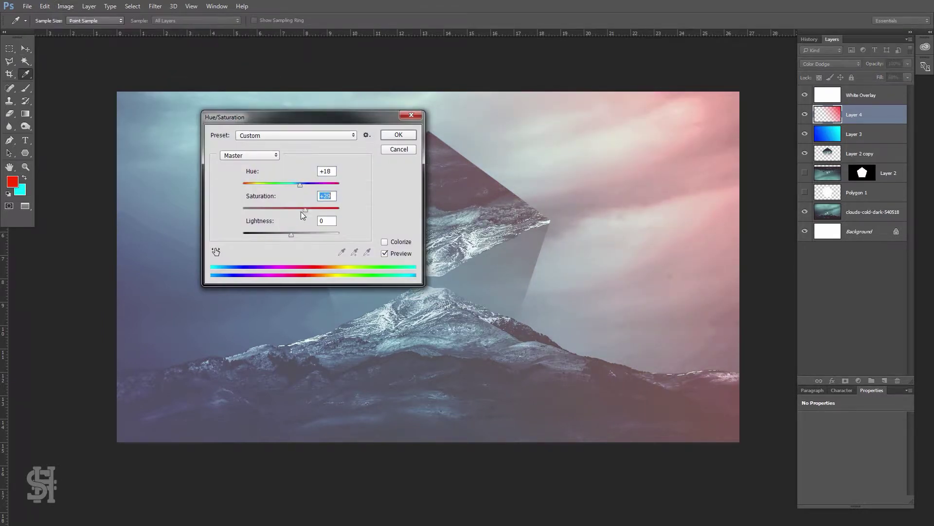
Step: Duplicate and hide the pink layer, then shift the original pink's hue toward magenta
click(398, 135)
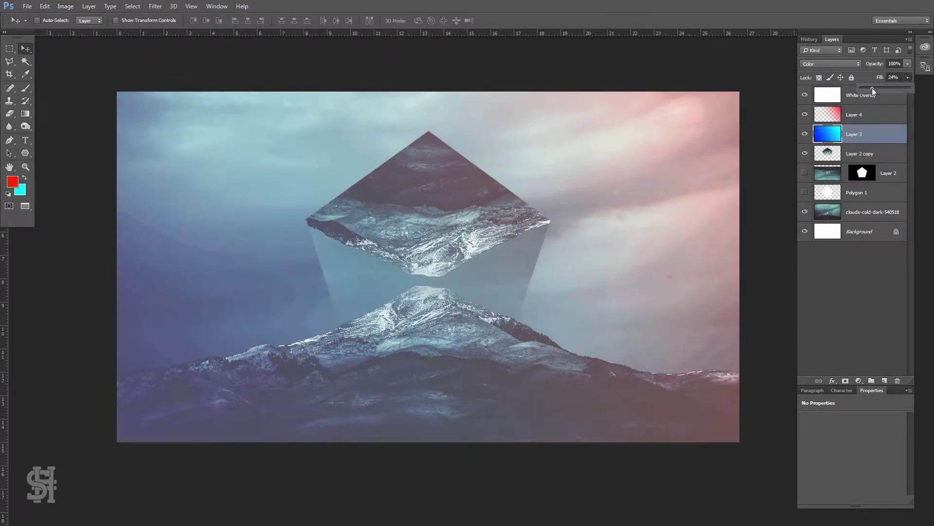
right_click(872, 88)
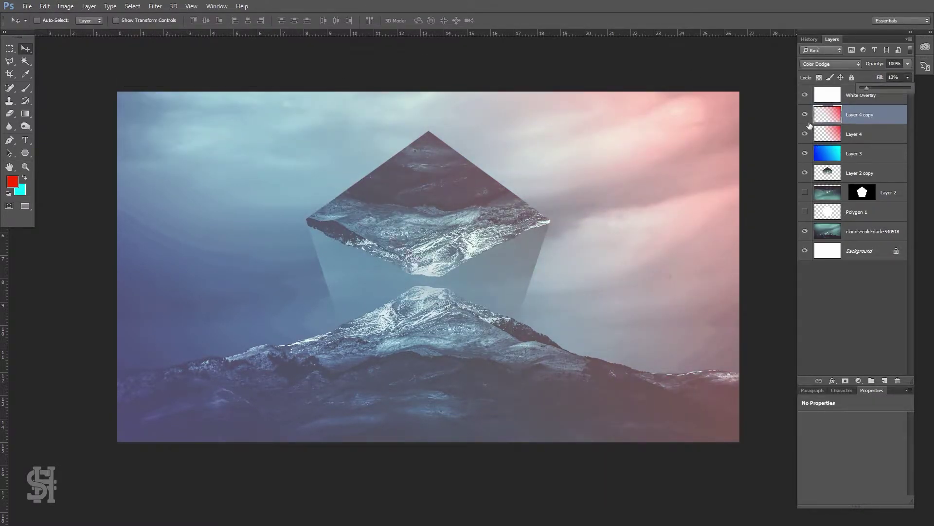
click(805, 115)
click(861, 134)
click(66, 6)
click(204, 89)
drag(291, 183, 281, 184)
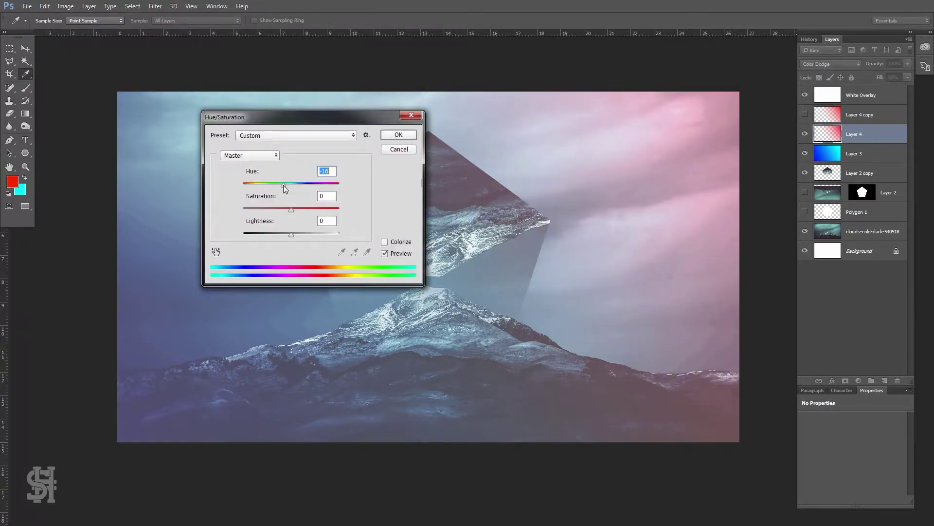
click(399, 135)
Step: Delete the pink duplicate and adjust the blue gradient layer's hue and saturation
right_click(867, 115)
click(907, 76)
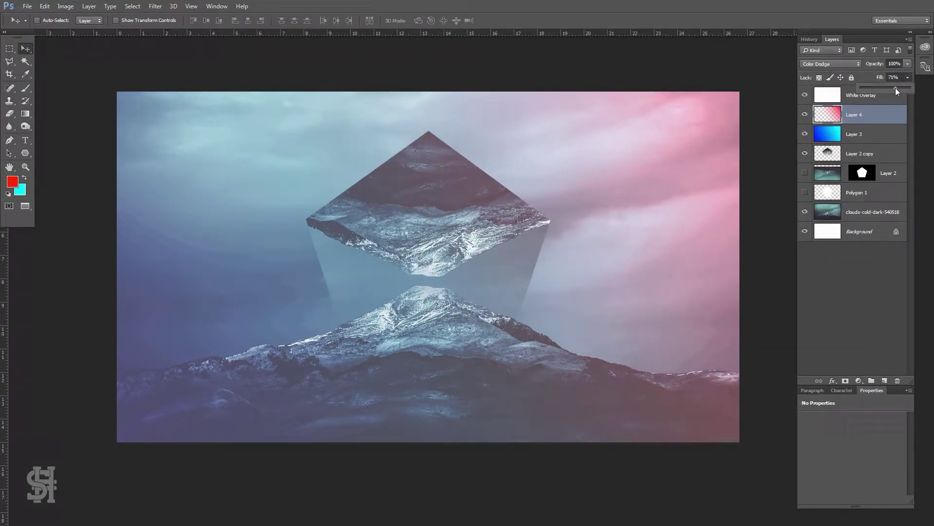
click(862, 134)
click(65, 6)
click(204, 89)
drag(311, 167, 741, 154)
drag(790, 222, 801, 225)
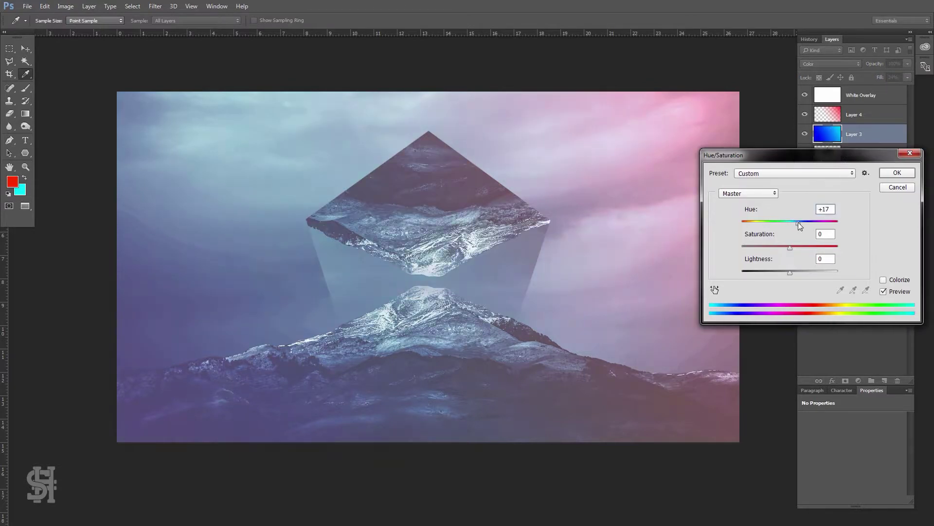
click(792, 249)
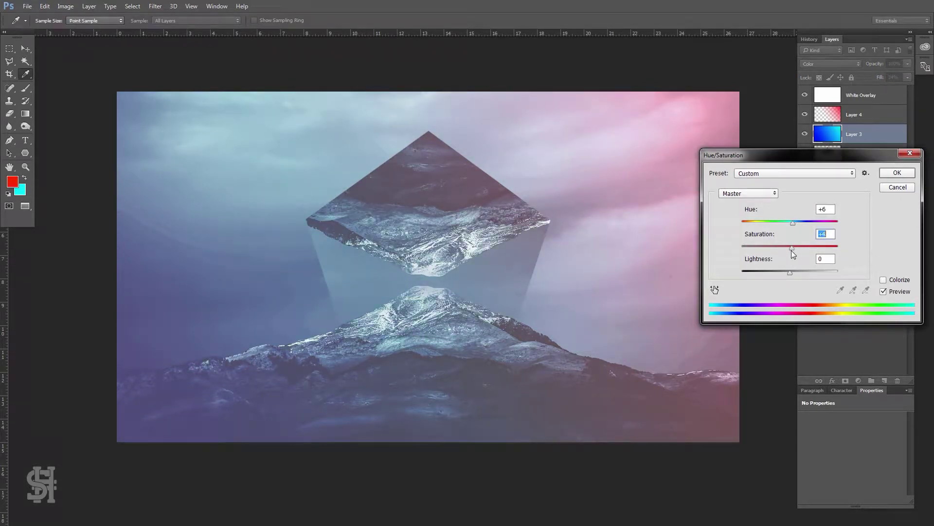
key(Return)
Step: Draw a square at the canvas centre with no fill and a white stroke
right_click(25, 153)
click(55, 151)
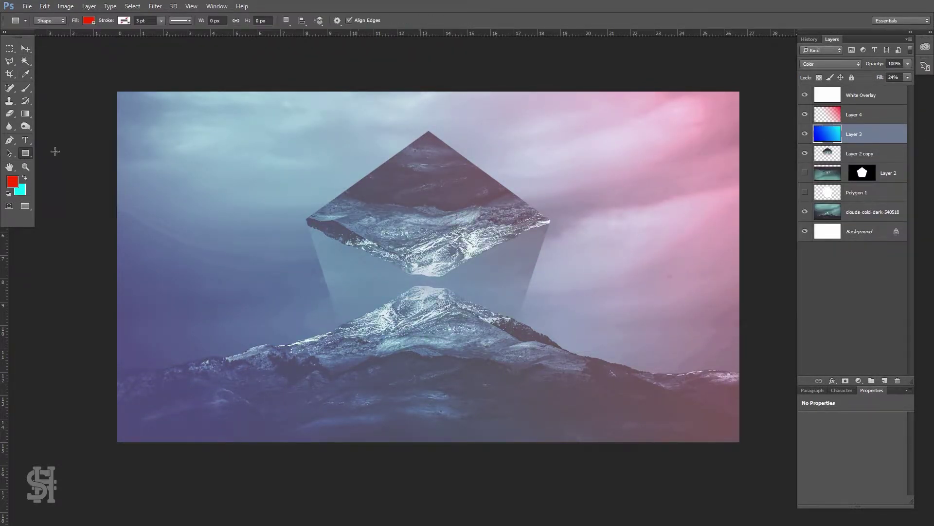
drag(679, 371, 623, 385)
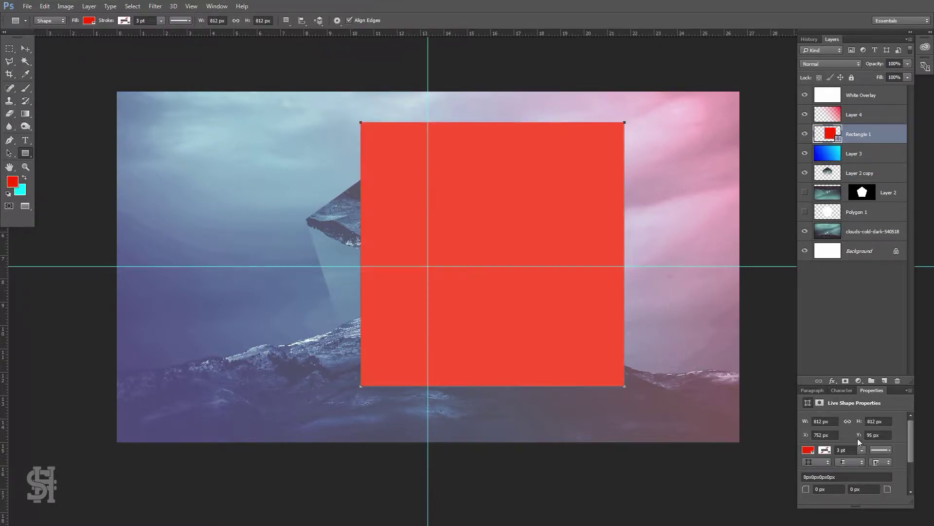
click(808, 450)
click(810, 305)
Step: Rotate the square into a diamond and centre it on the vertical guide
key(v)
key(ctrl+t)
drag(633, 253, 606, 148)
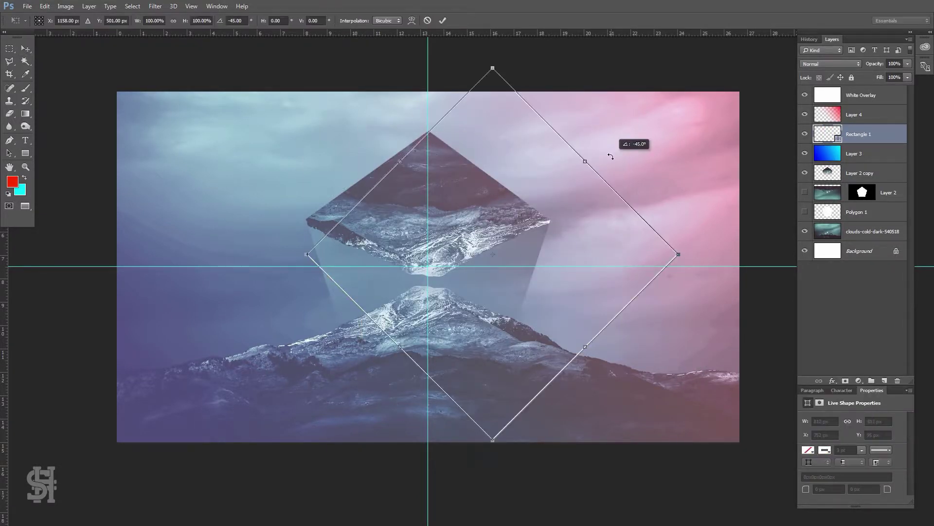
drag(522, 218, 458, 218)
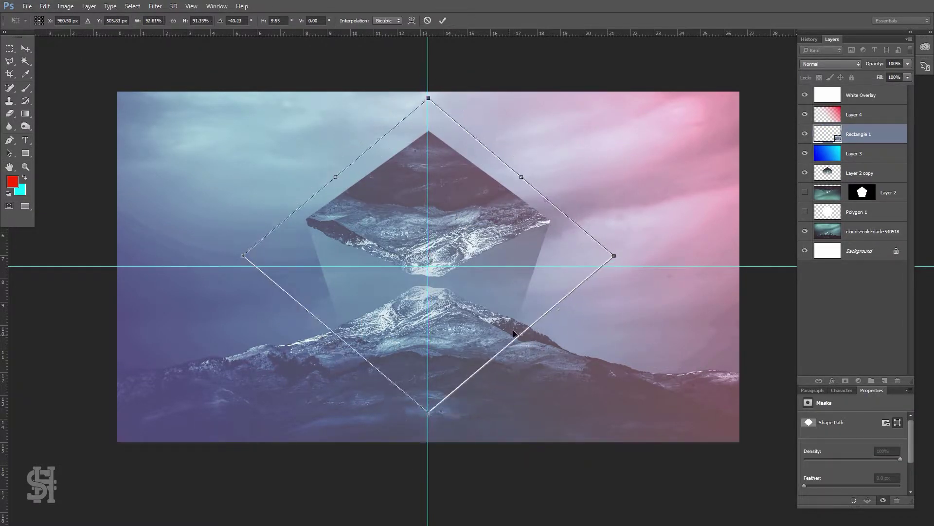
key(Return)
Step: Rescale the diamond and lift it slightly
key(ctrl+t)
mouse_move(615, 69)
mouse_down()
mouse_move(581, 86)
mouse_move(597, 54)
mouse_up()
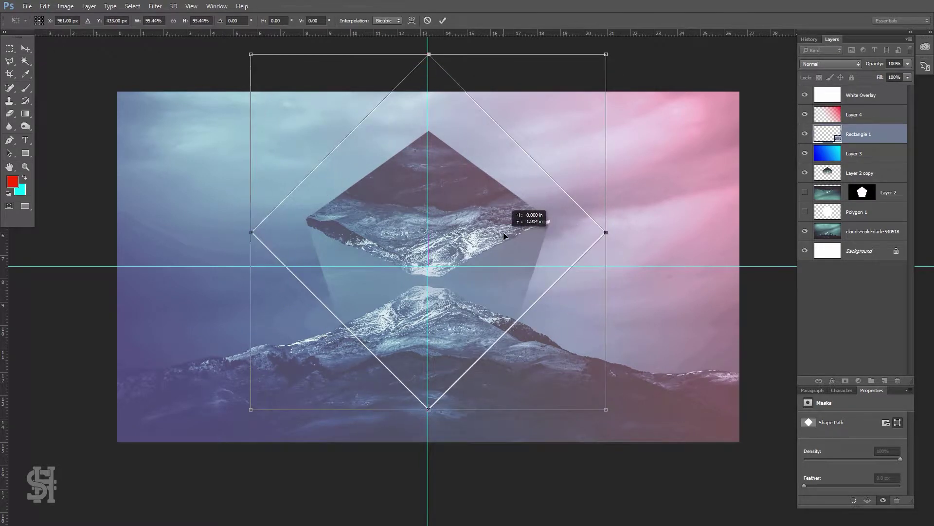
drag(503, 232, 481, 233)
key(Return)
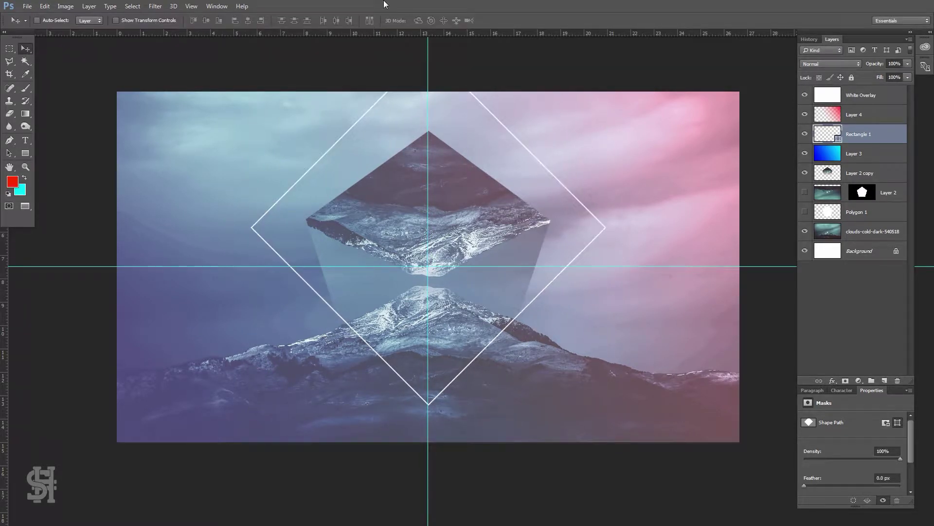
Step: Duplicate the diamond, hide the original, and centre the copy on the horizontal guide
right_click(779, 134)
drag(530, 141, 530, 198)
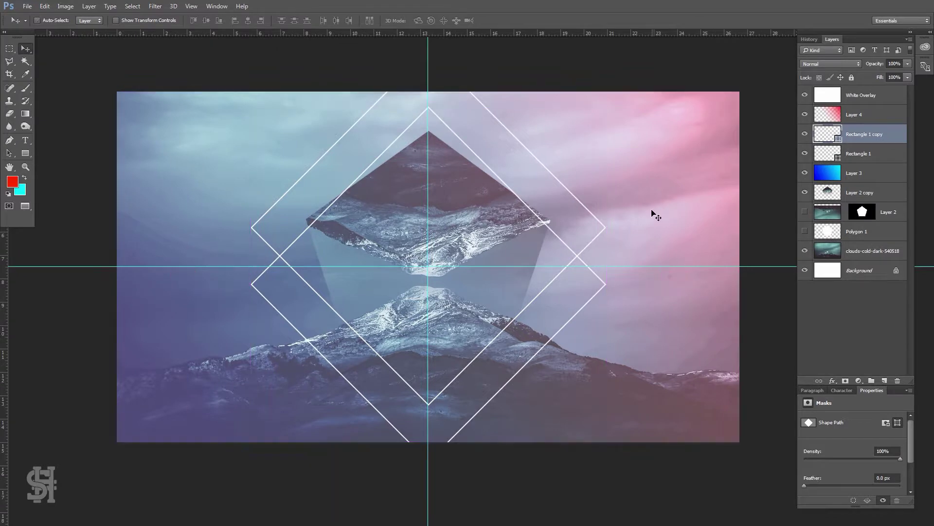
key(ctrl+t)
drag(652, 214, 599, 319)
click(25, 49)
click(531, 192)
click(804, 154)
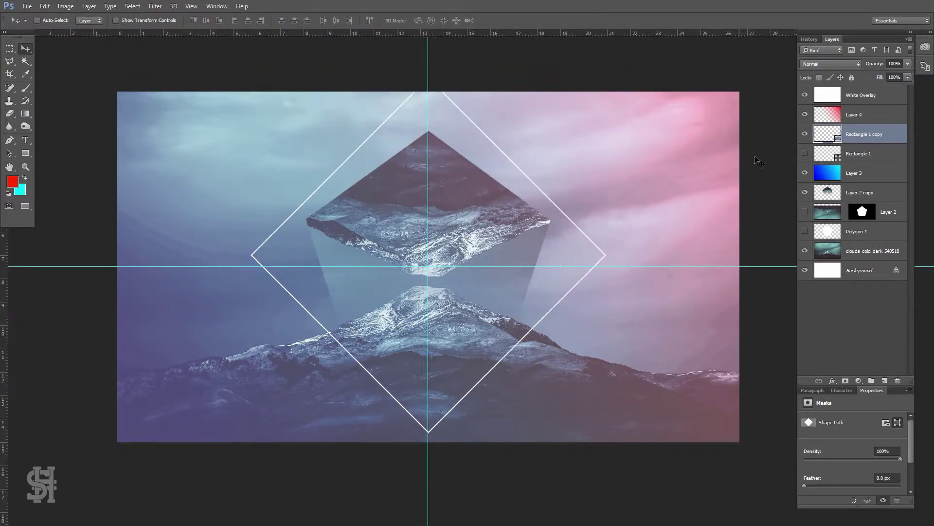
drag(471, 214, 471, 215)
drag(375, 217, 375, 230)
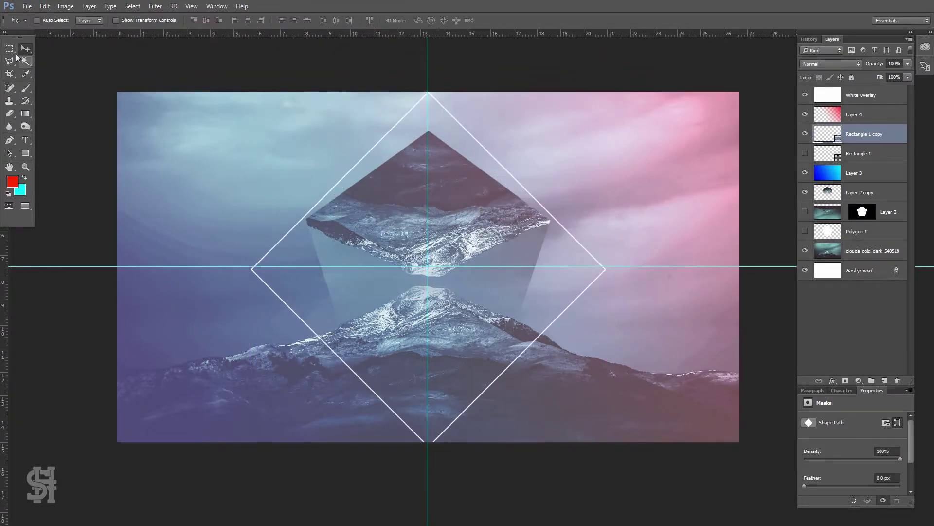
Step: Rasterize the copied diamond and delete its lower half, leaving a V shape
key(m)
key(Delete)
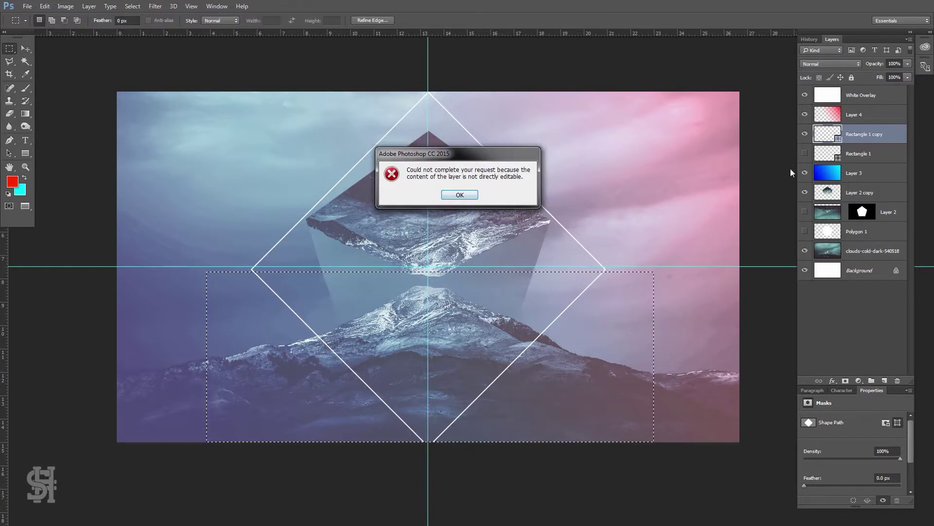
right_click(861, 134)
click(769, 186)
key(Delete)
key(ctrl+d)
mouse_move(343, 173)
mouse_down()
mouse_move(319, 164)
mouse_move(355, 182)
mouse_up()
Step: Narrow the V shape and align its apex with the pyramid tip
key(ctrl+t)
drag(618, 276, 563, 277)
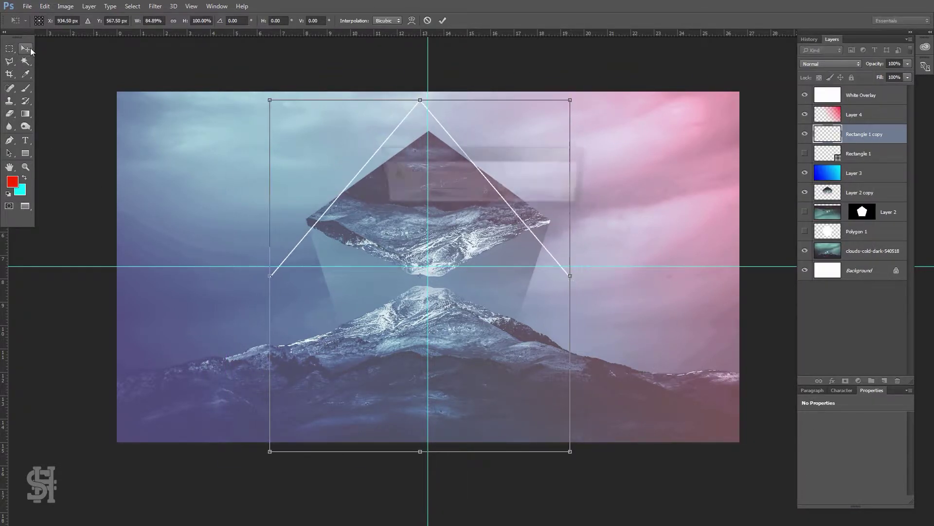
key(Return)
drag(495, 231, 510, 262)
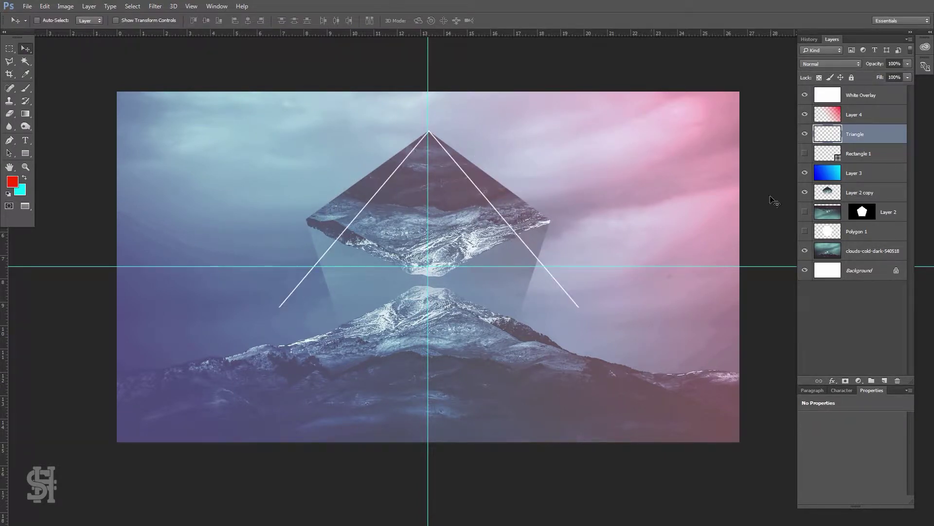
Step: Show the original diamond, nudge it into place, and hide the Triangle layer
click(805, 153)
click(857, 153)
drag(560, 204, 573, 197)
click(805, 134)
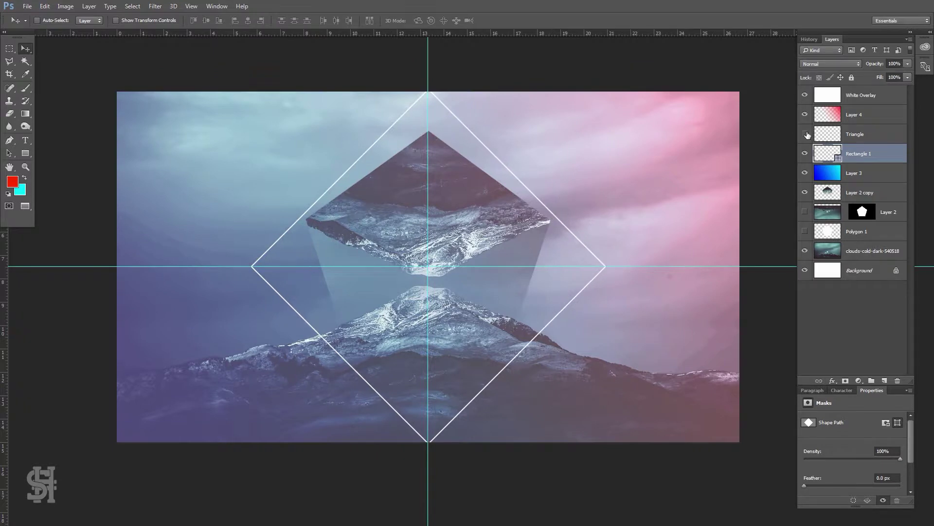
Step: Duplicate the diamond, move the copy lower, and rotate another copy into an upright square
right_click(858, 153)
click(744, 93)
key(Return)
click(805, 173)
drag(483, 214, 483, 238)
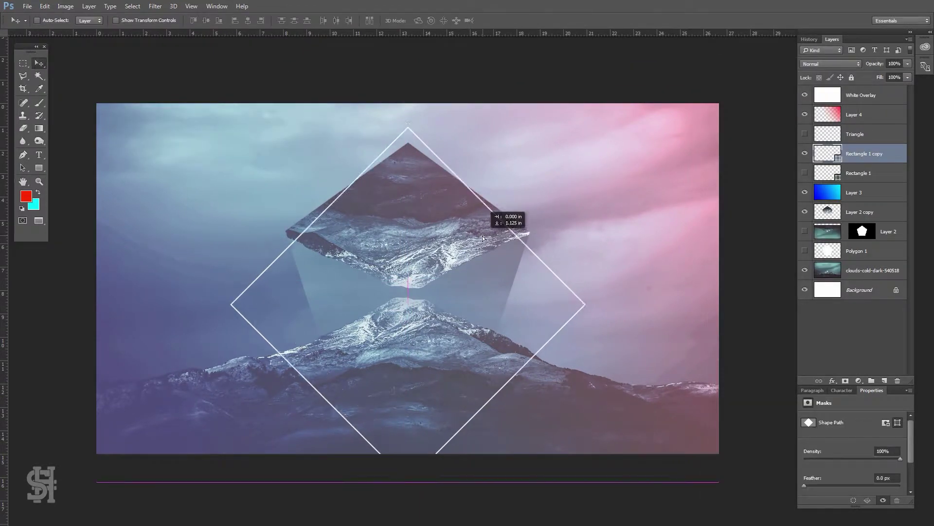
click(316, 94)
key(ctrl+t)
mouse_move(588, 146)
mouse_down()
mouse_move(500, 272)
mouse_move(534, 348)
mouse_up()
key(Return)
Step: Merge the two diamond copies into one layer and narrow it slightly
shift+click(866, 173)
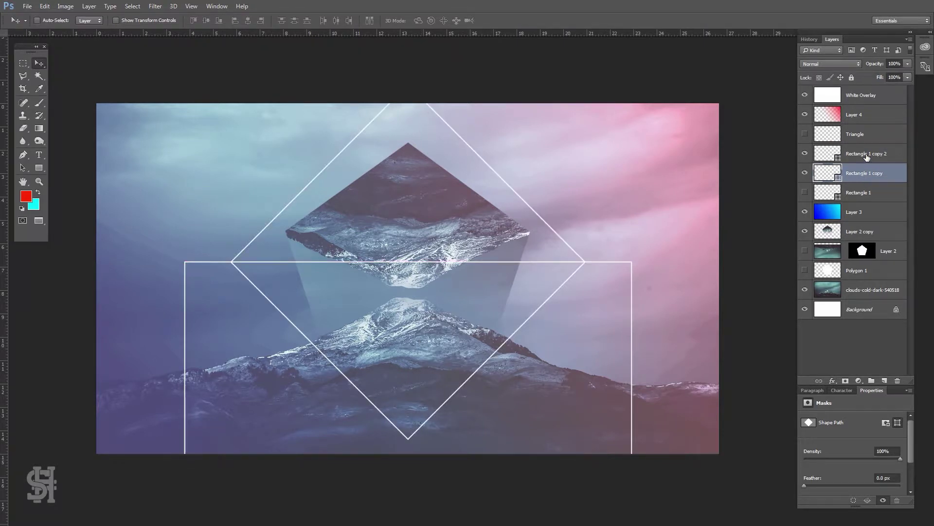
right_click(866, 163)
click(759, 354)
key(ctrl+t)
drag(631, 297, 623, 299)
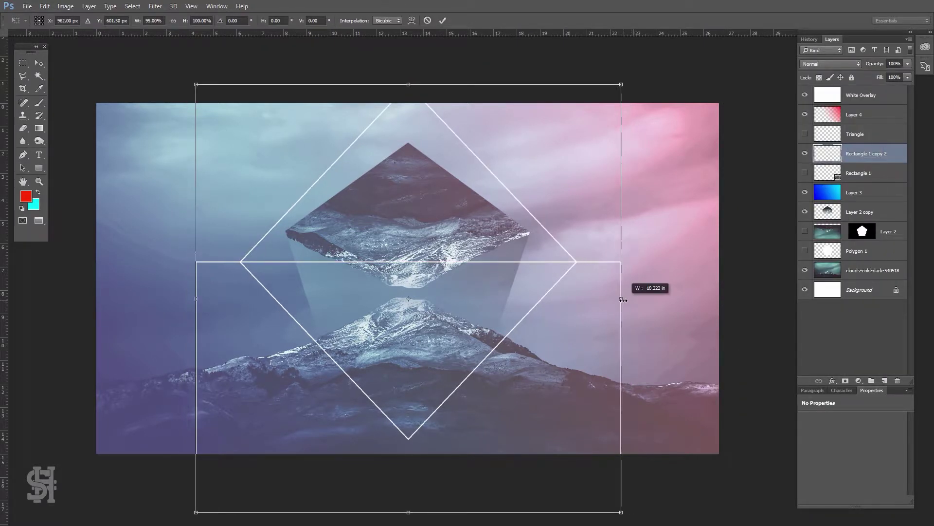
key(Return)
Step: Erase the central frame lines and the stray line end with marquee selections
key(m)
drag(176, 454, 653, 181)
key(Delete)
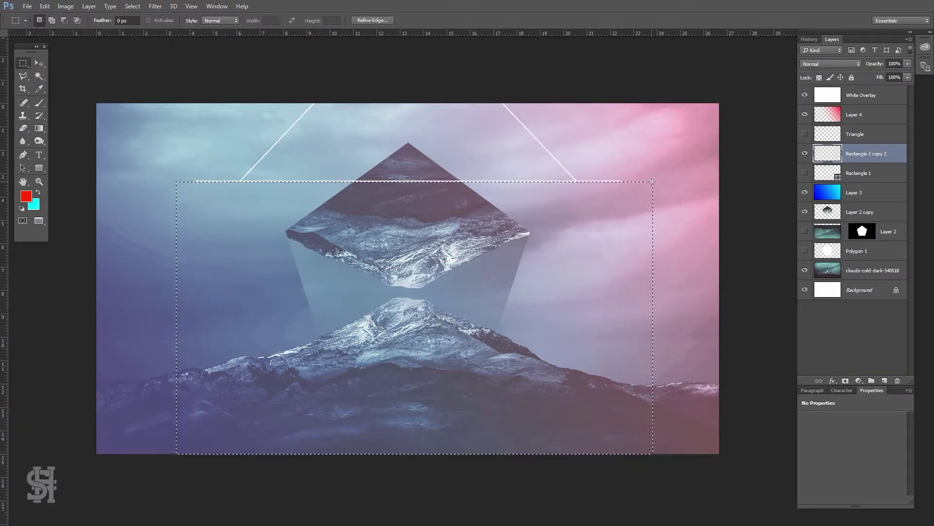
scroll(578, 212, up, 5)
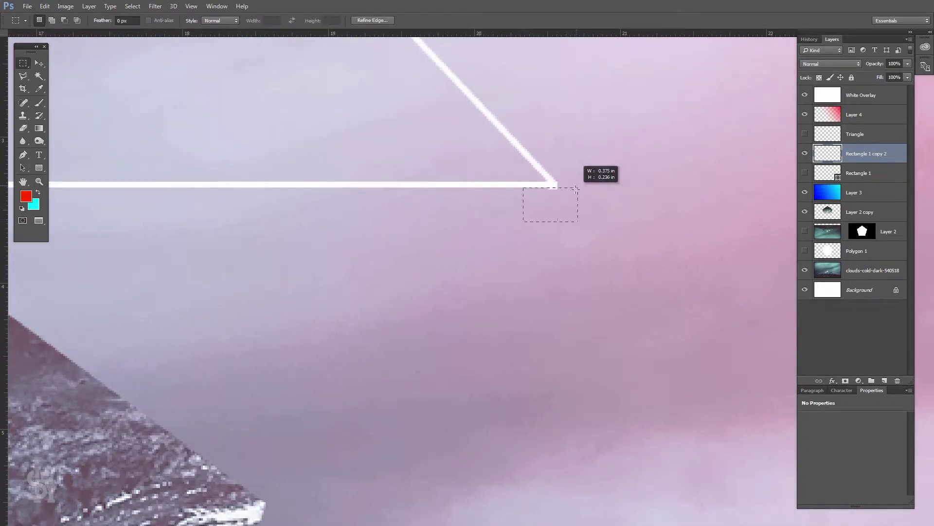
scroll(89, 208, down, 5)
scroll(688, 207, up, 5)
drag(125, 94, 510, 309)
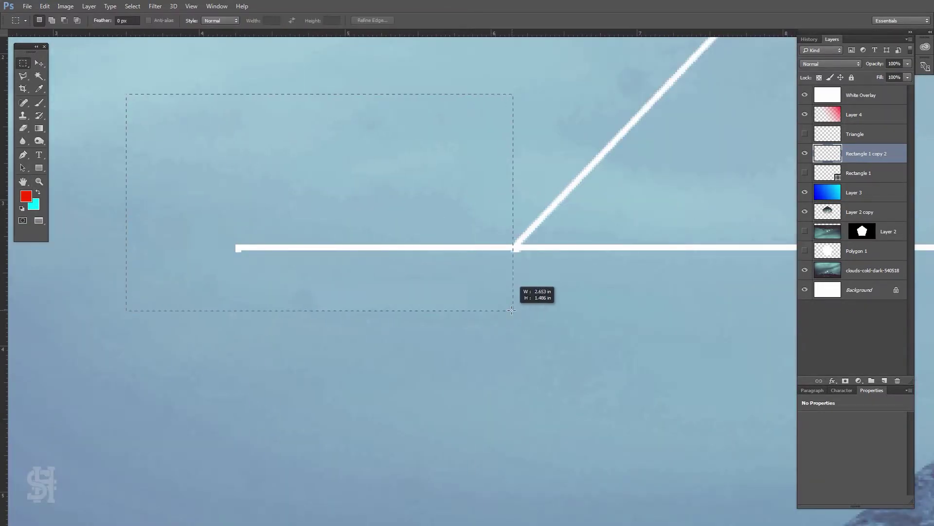
drag(432, 229, 540, 371)
key(ctrl+d)
Step: Show the diamond outline again and rename the triangle's layer 'Triangle1'
key(ctrl+0)
key(v)
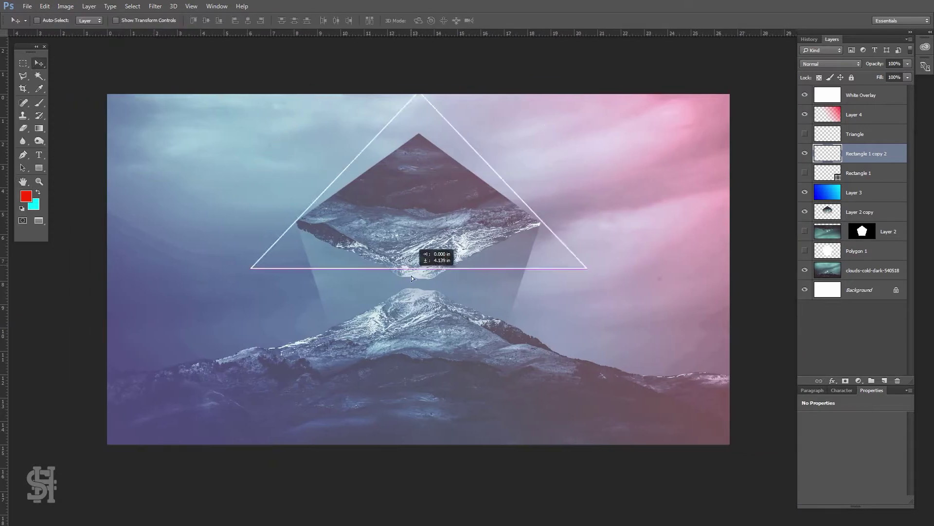
click(805, 173)
double_click(867, 153)
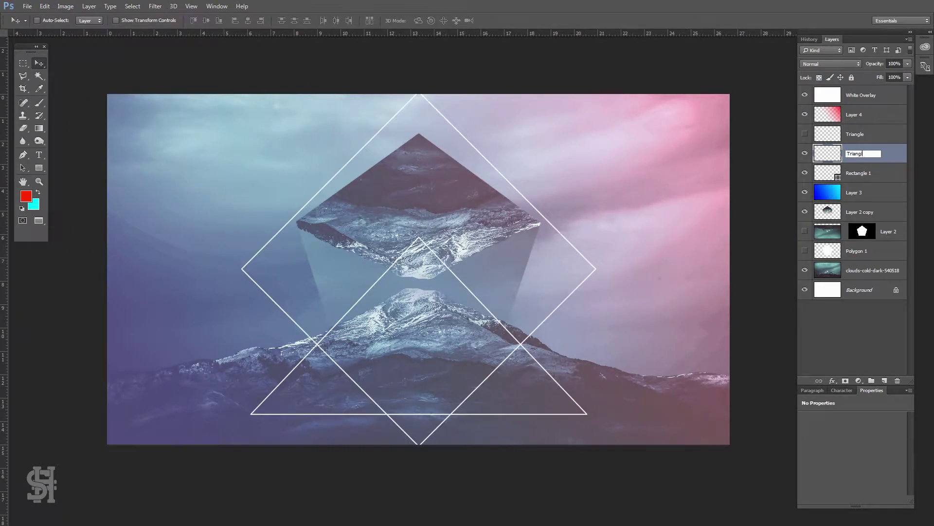
text(Triangle1)
key(Return)
Step: Flip the triangle to point downward, narrowing it and moving it lower
key(ctrl+t)
mouse_move(469, 225)
mouse_down()
mouse_move(587, 238)
mouse_move(487, 246)
mouse_up()
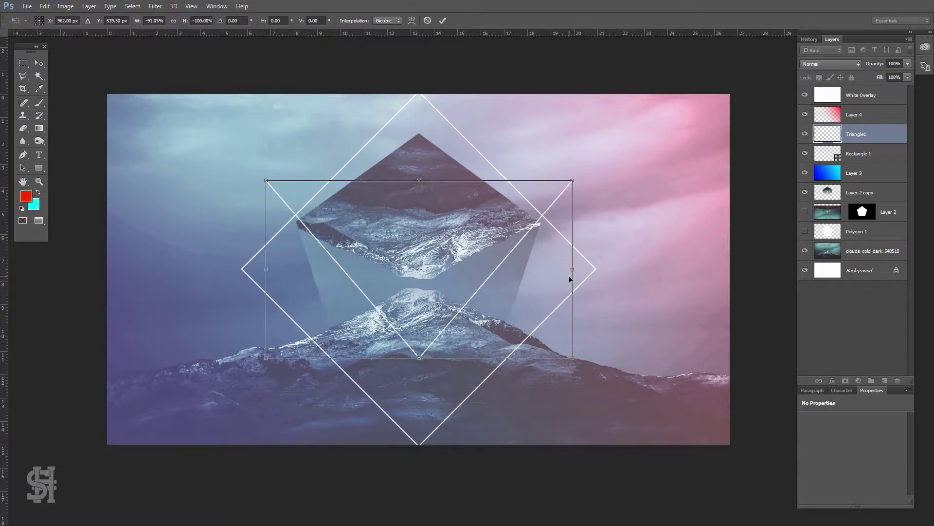
drag(570, 269, 547, 268)
key(Return)
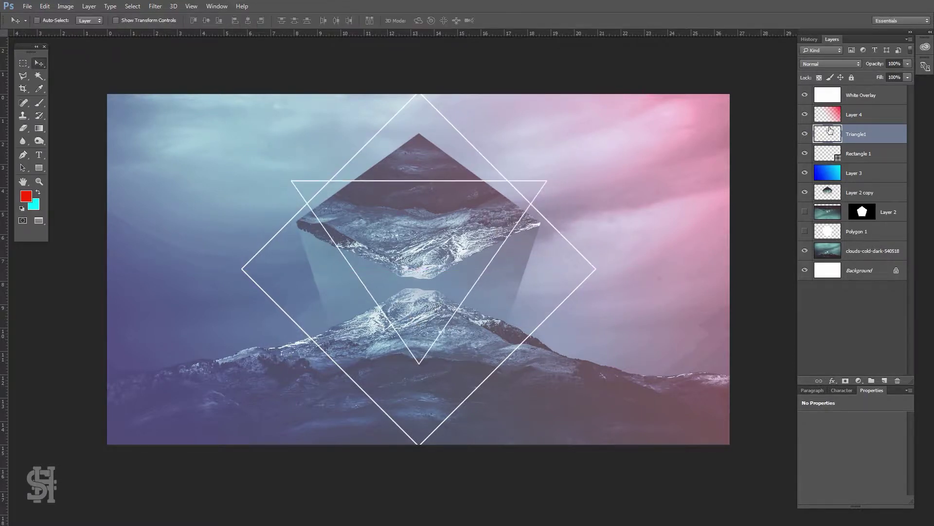
Step: Shrink the diamond outline and raise it slightly
click(861, 154)
key(ctrl+t)
drag(596, 443, 566, 418)
drag(462, 293, 462, 246)
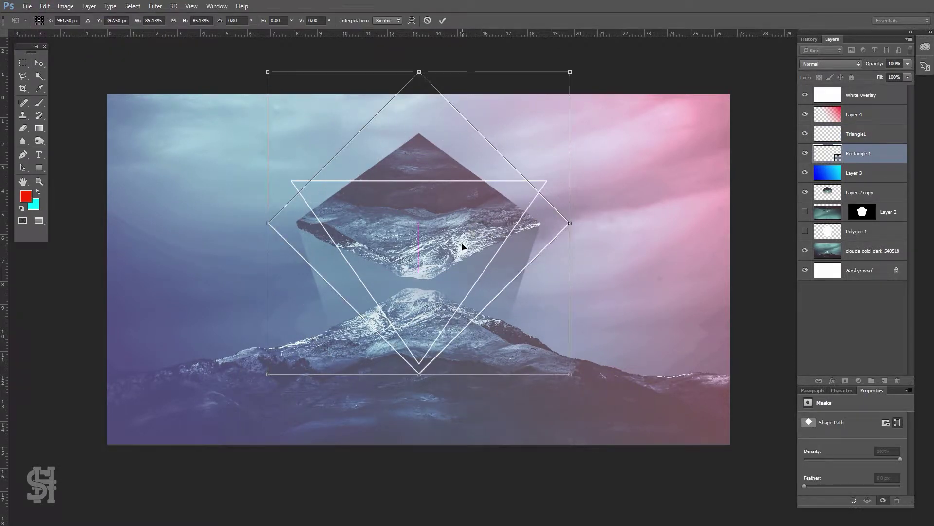
key(Return)
Step: Duplicate the triangle and diamond layers, hide the originals, and merge the copies
right_click(876, 154)
click(805, 133)
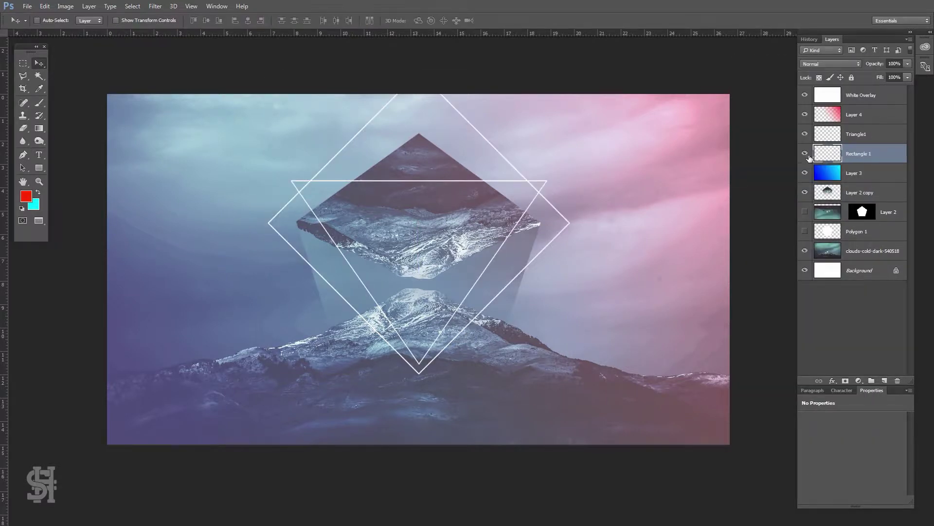
ctrl+click(882, 136)
right_click(876, 139)
click(760, 98)
key(Return)
drag(805, 173, 806, 192)
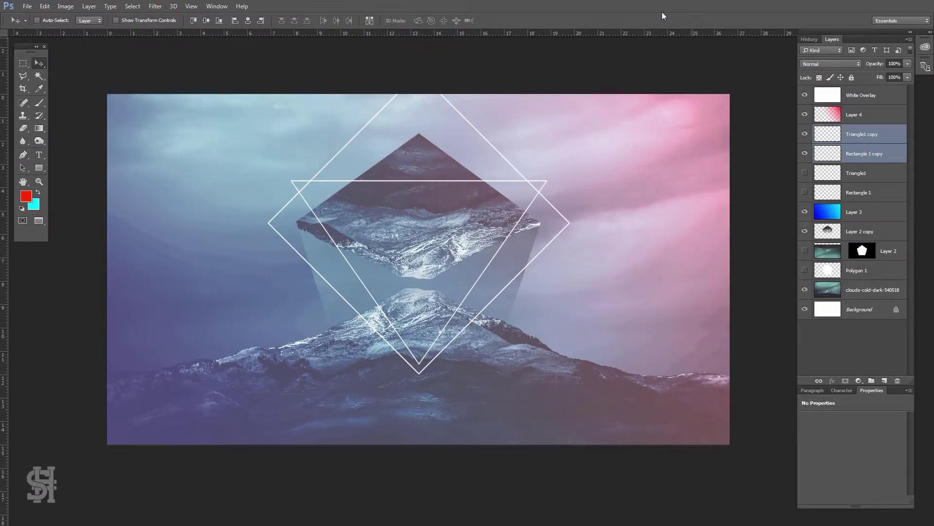
key(ctrl+e)
Step: Erase the merged frame's lower part with a soft-edged marquee selection
key(m)
drag(107, 94, 730, 444)
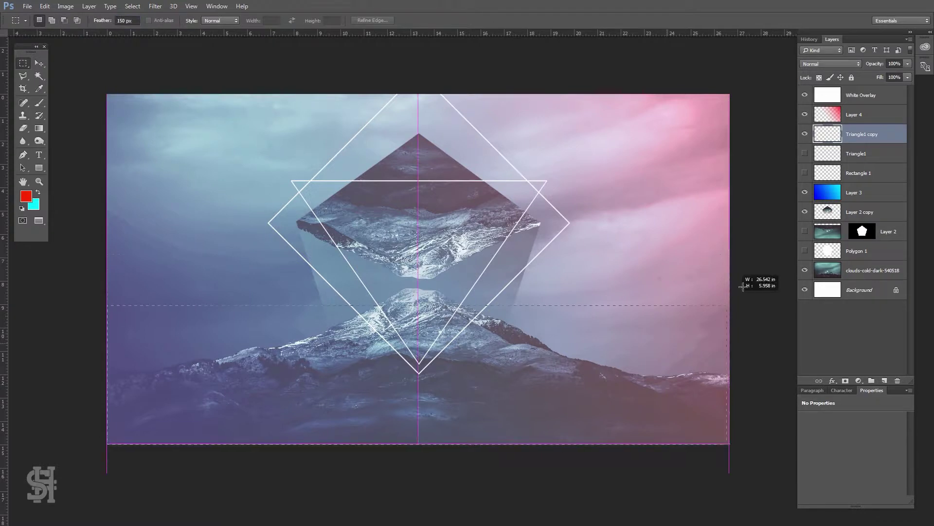
mouse_move(635, 312)
mouse_down()
mouse_move(634, 414)
mouse_move(634, 346)
mouse_up()
key(ctrl+semicolon)
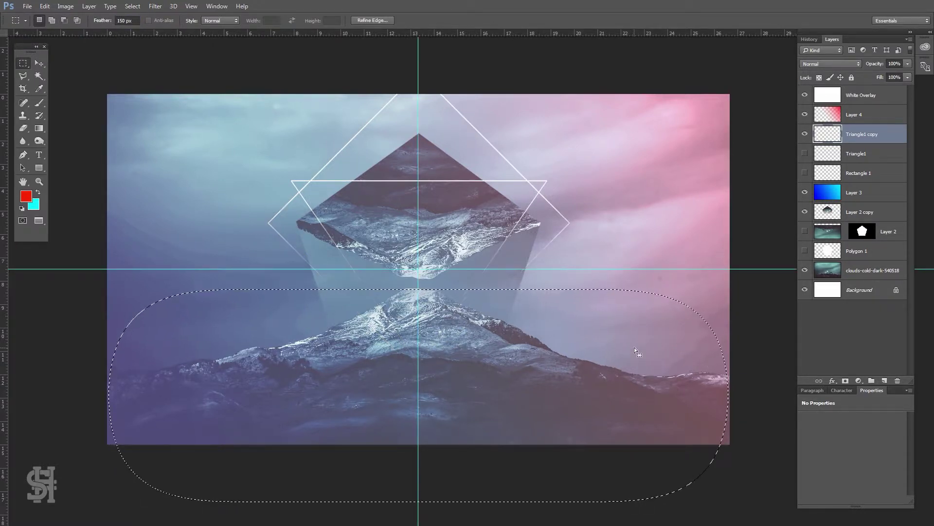
key(ctrl+d)
Step: Duplicate the faded frame layer and mirror the copy below the horizon
right_click(866, 134)
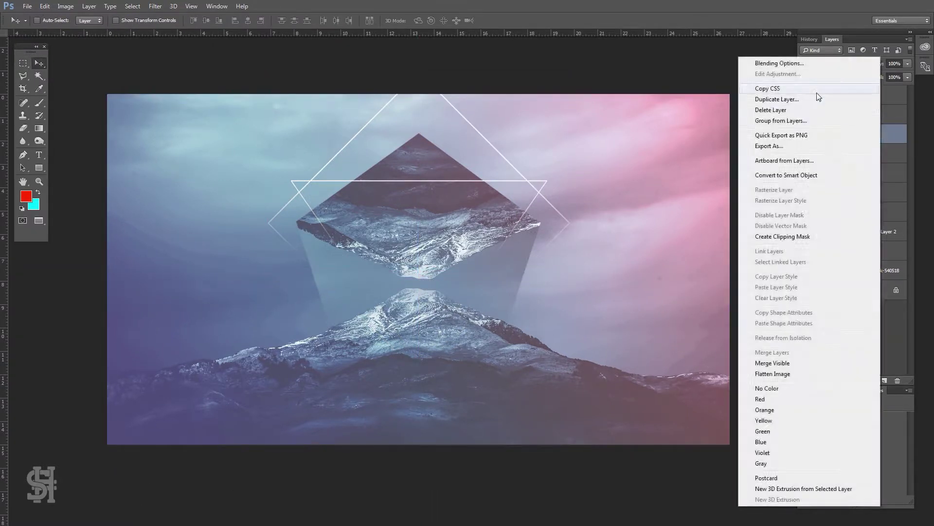
click(807, 108)
key(Return)
key(ctrl+t)
drag(469, 330, 475, 340)
key(ctrl+semicolon)
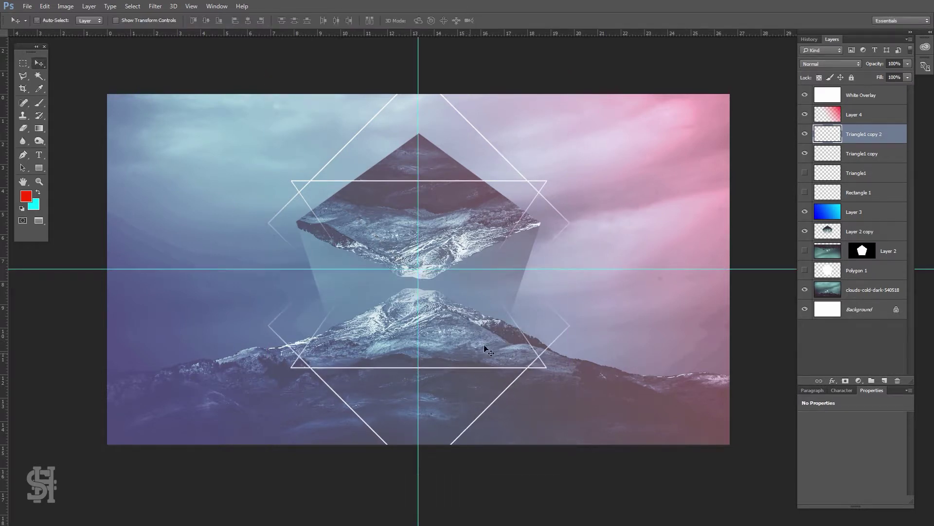
Step: Nudge the upper frame layer upward and hide the guides
key(Return)
key(alt+bracketleft)
key(ctrl+t)
key(shift+Up)
key(shift+Up)
key(Return)
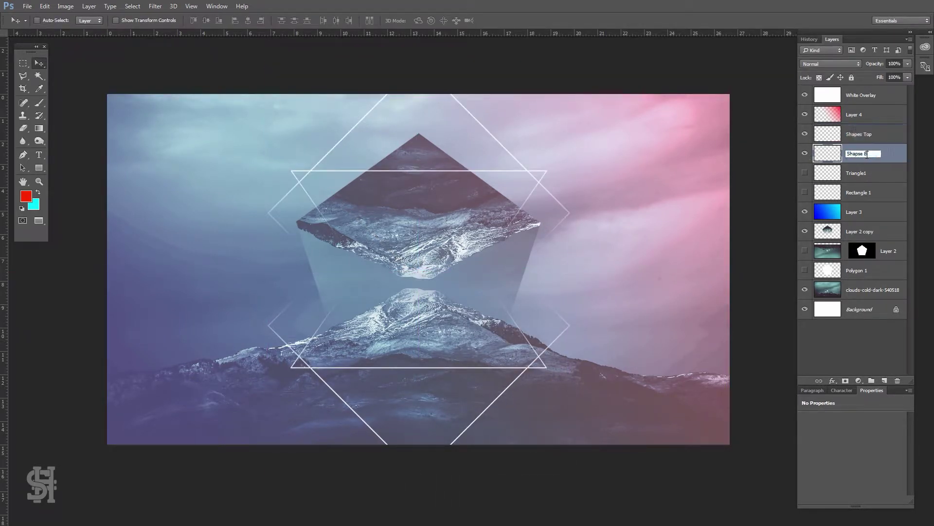
Step: Sample a darker purple-blue from the image as the foreground colour
click(26, 196)
click(198, 307)
click(829, 141)
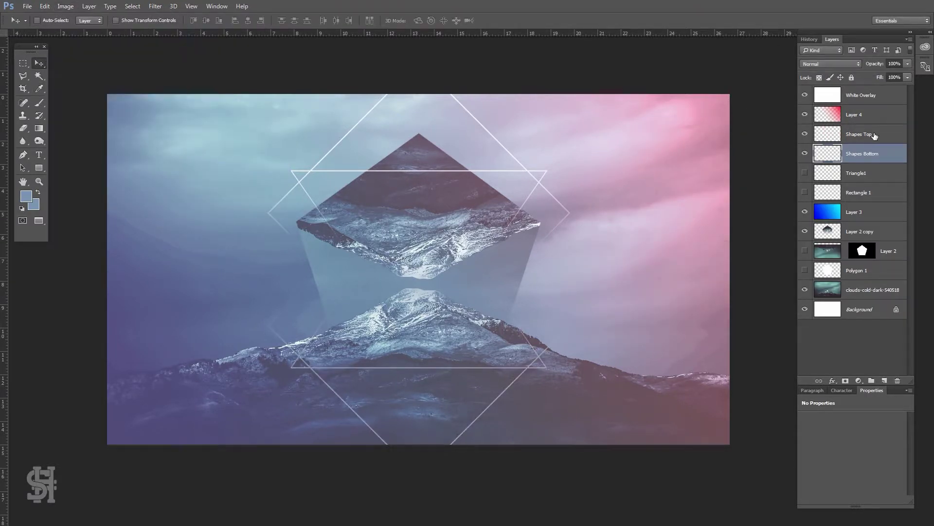
click(858, 134)
click(475, 390)
drag(476, 391, 282, 374)
Step: Lower the frame outlines' Lightness with Hue/Saturation to darken them
click(65, 6)
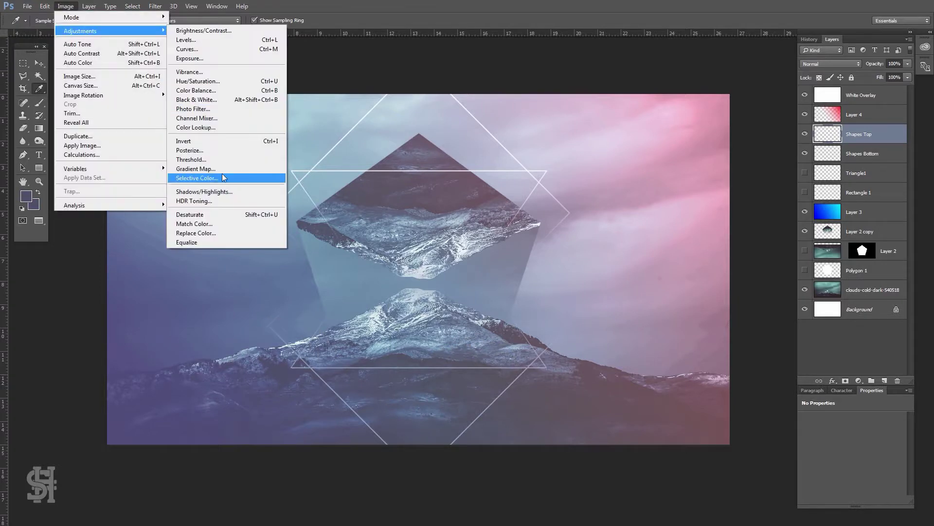
click(229, 177)
click(739, 273)
click(65, 6)
click(224, 81)
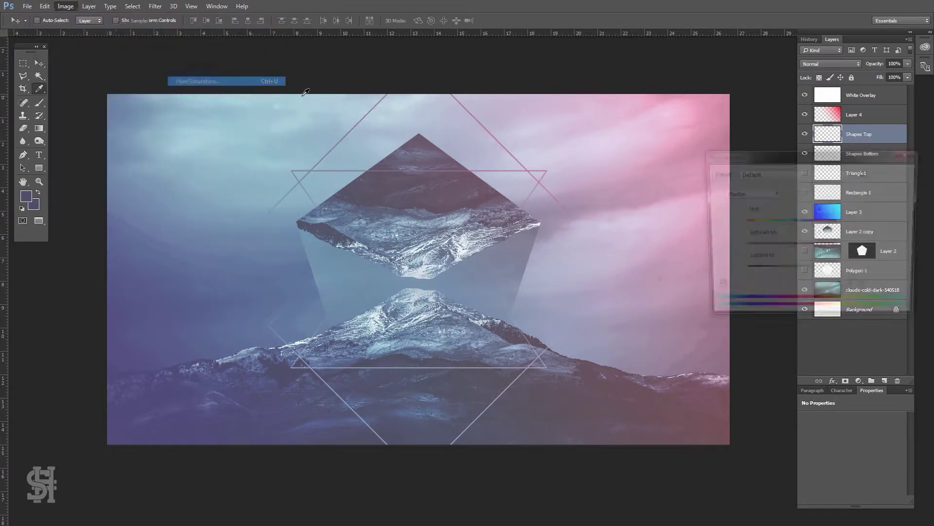
drag(790, 272, 747, 273)
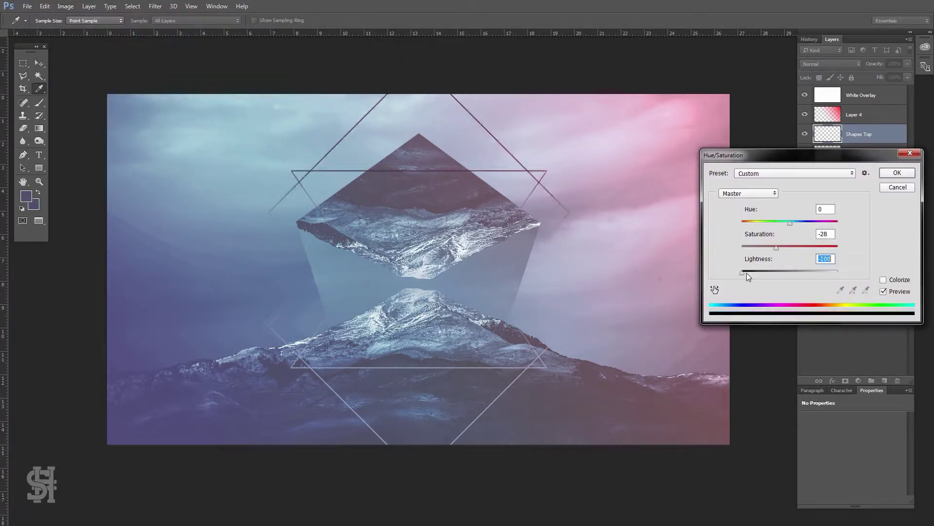
key(Escape)
Step: Move Layer 4 beneath both shape layers and reselect Shapes Top
key(v)
drag(852, 114, 854, 162)
click(856, 115)
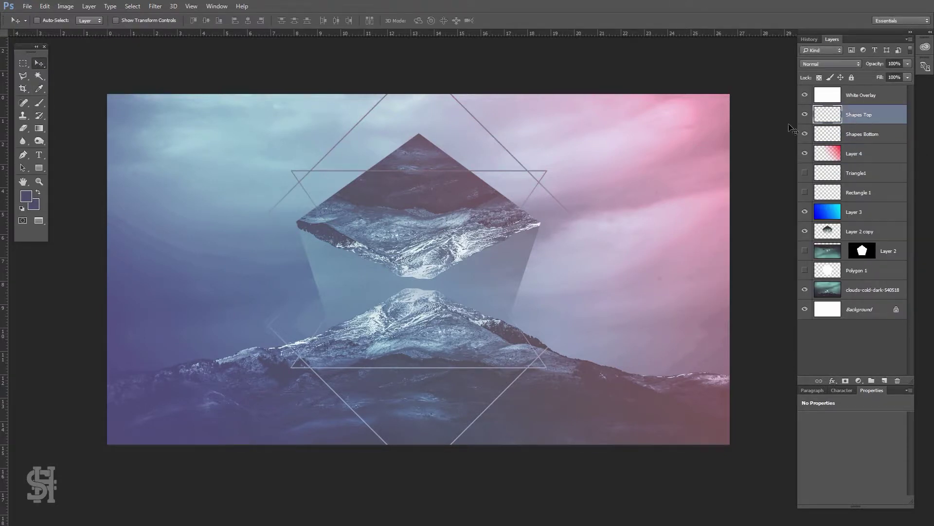
Step: Darken Shapes Top only slightly with a smaller Hue/Saturation Lightness reduction
click(66, 6)
click(223, 80)
drag(790, 272, 766, 273)
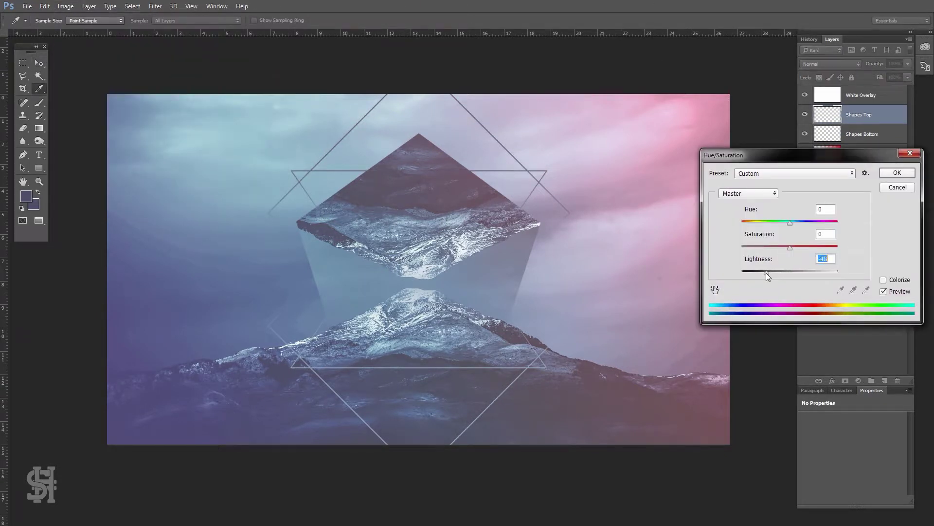
click(897, 173)
Step: Centre the EXPLORE text, try the Ranger Regular font, and set tracking to 0
key(t)
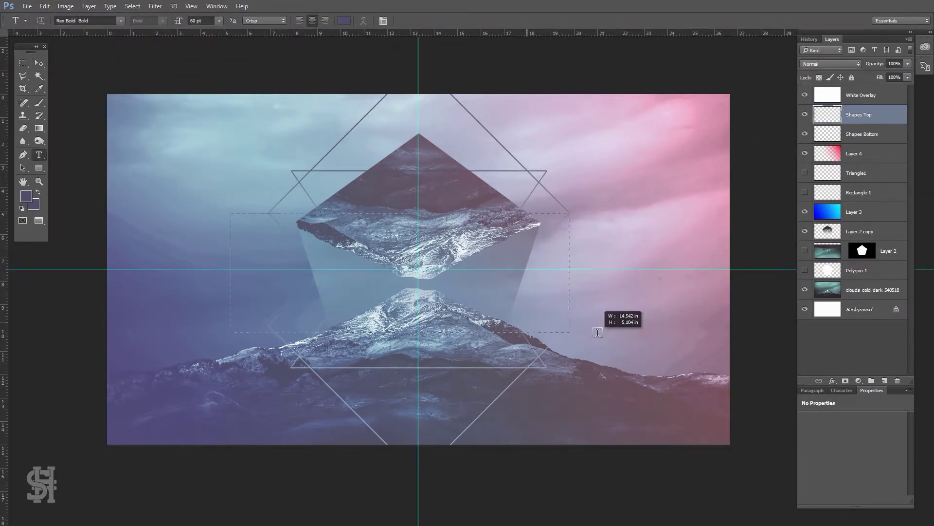
drag(722, 311, 729, 313)
text(EXPLORE)
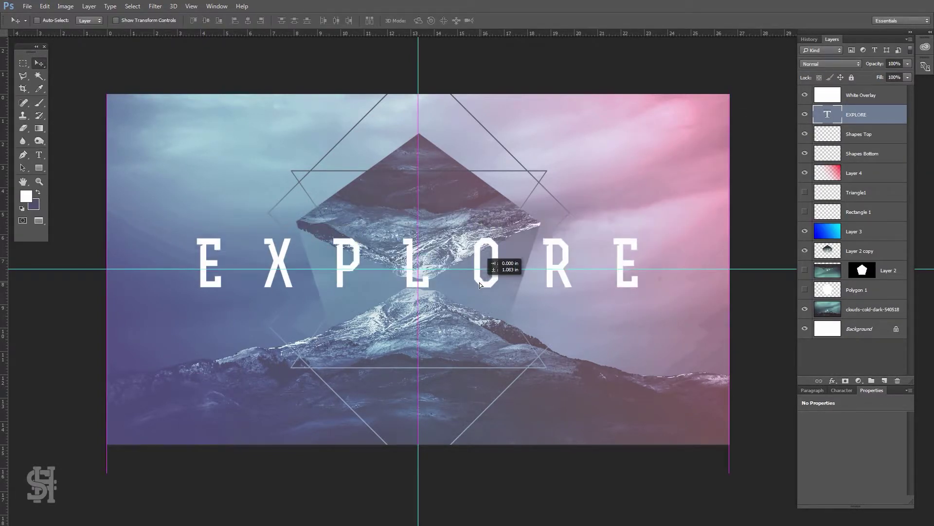
drag(431, 230, 423, 330)
click(41, 64)
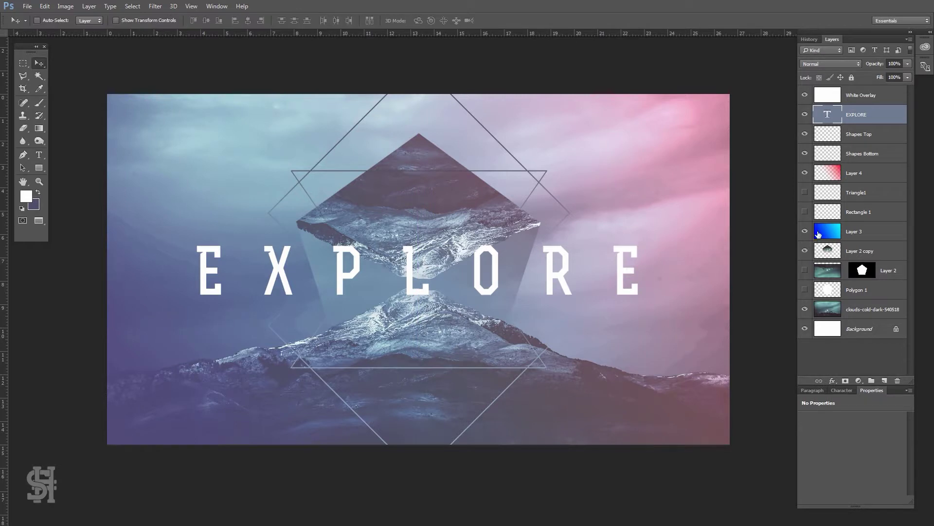
click(842, 390)
click(855, 405)
click(844, 380)
click(894, 428)
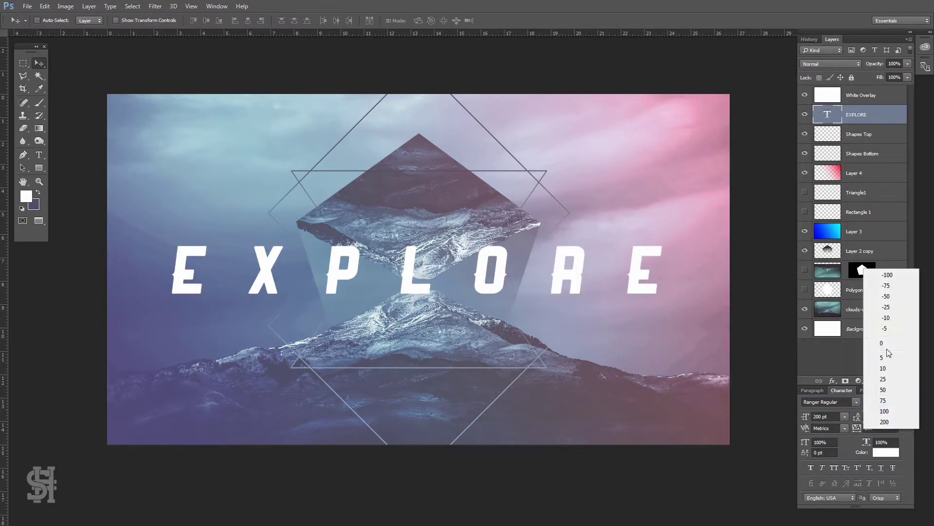
click(881, 340)
Step: Switch EXPLORE to the Null Free Regular font at 275 pt
text(null)
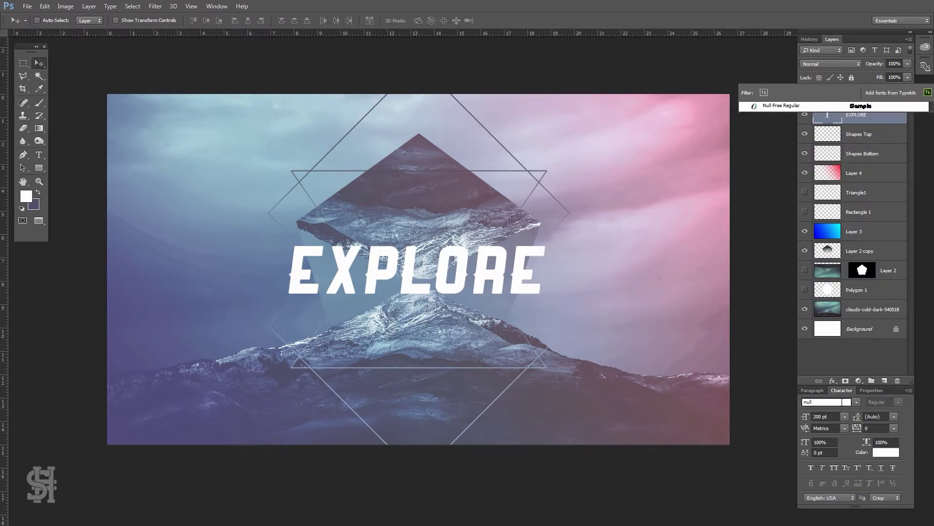
key(Return)
key(t)
click(823, 402)
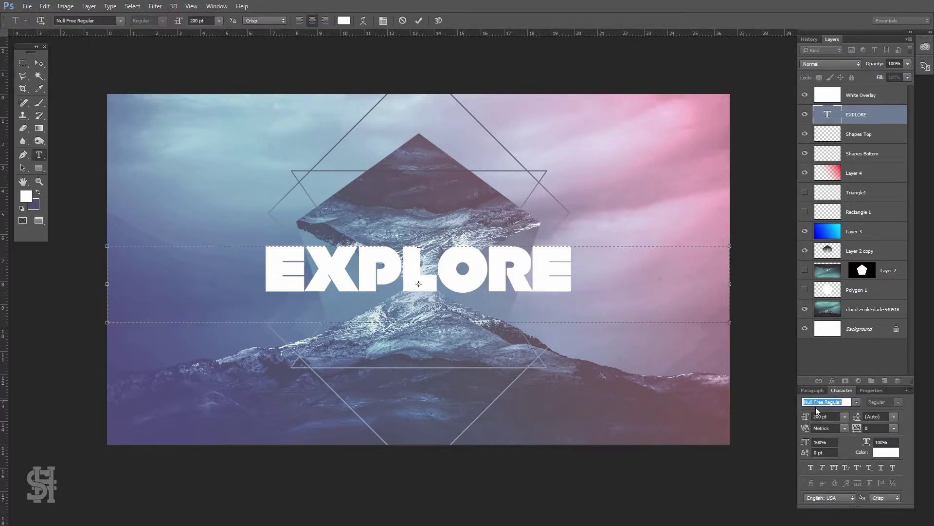
text(350)
key(Return)
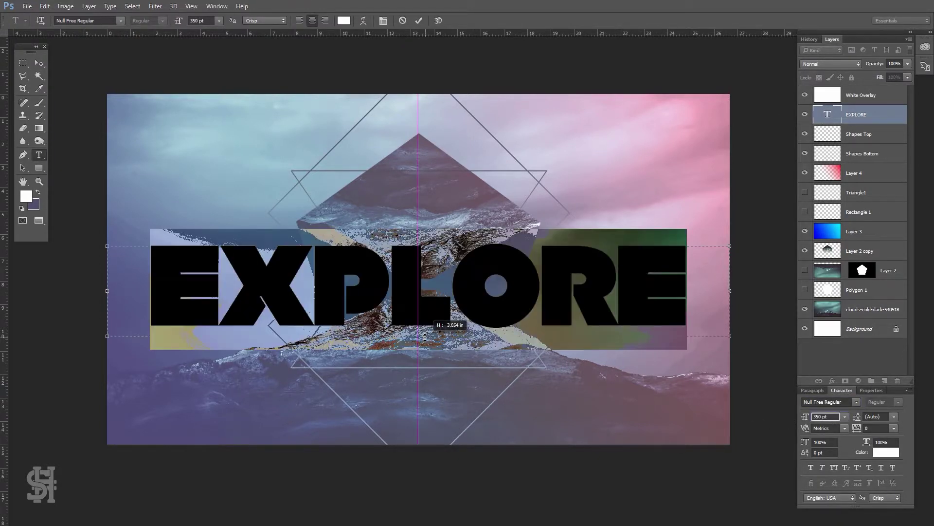
text(275)
key(Return)
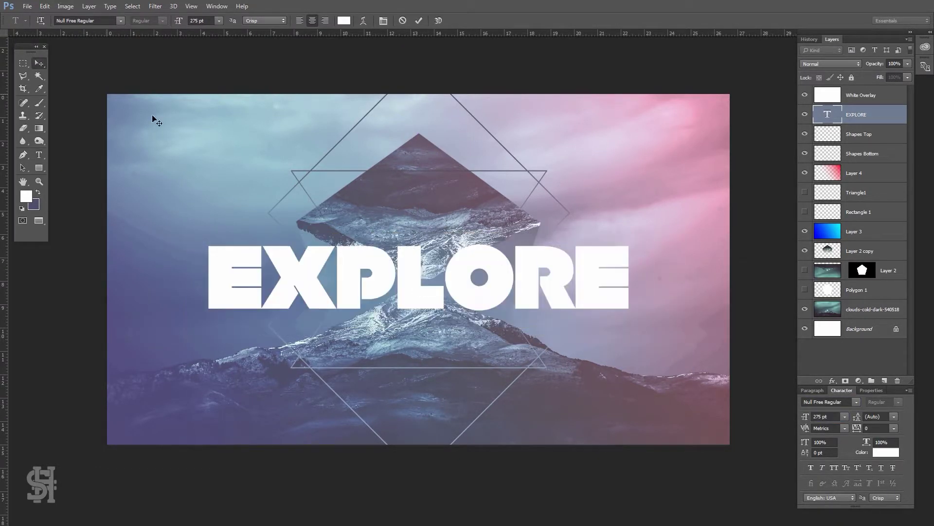
Step: Scale EXPLORE slightly smaller, nudge it up, and hide the guides
key(ctrl+t)
drag(730, 233, 723, 235)
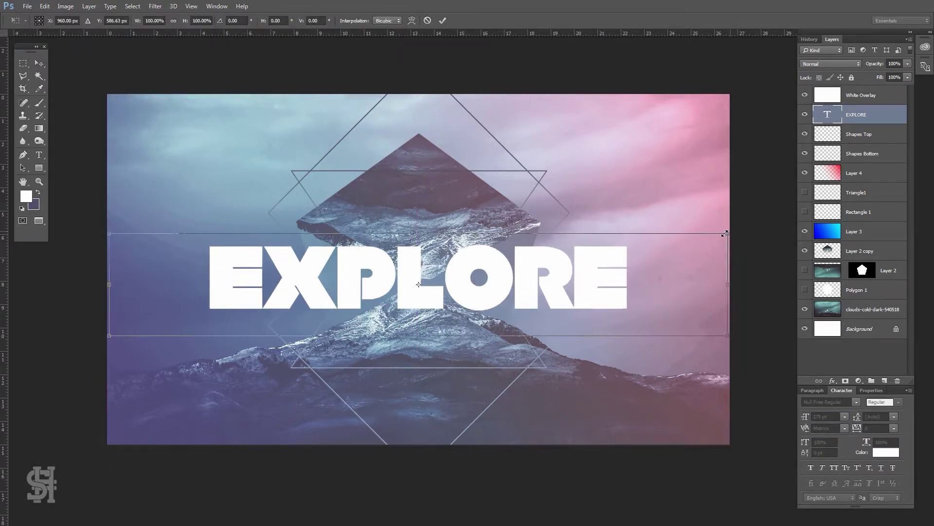
key(Return)
drag(490, 307, 507, 298)
key(ctrl+semicolon)
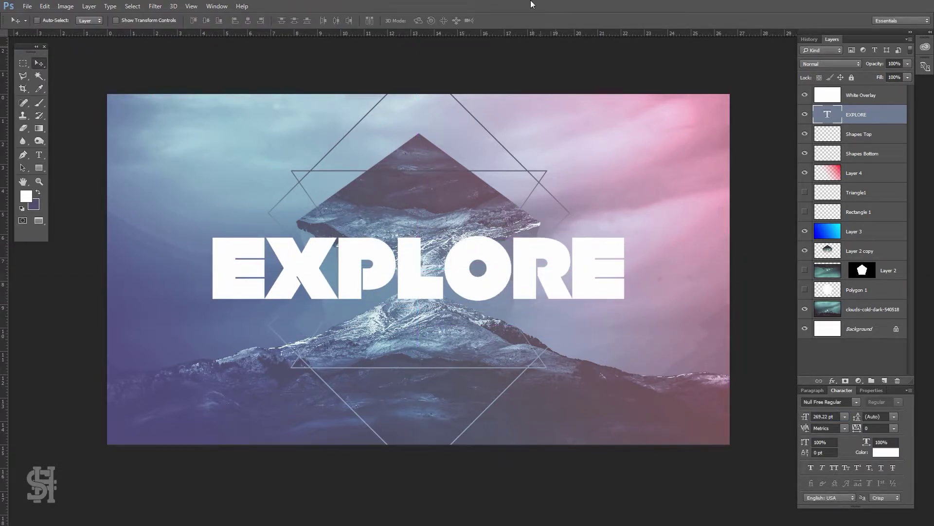
Step: Adjust the tracking of the X, R, O and other letter pairs in EXPLORE
key(t)
drag(266, 272, 338, 272)
click(894, 428)
click(886, 379)
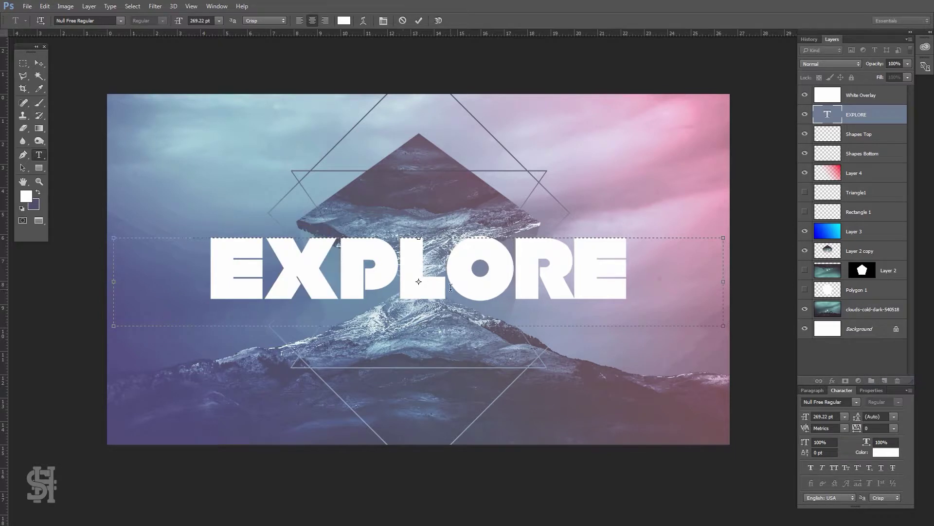
drag(515, 273, 574, 273)
click(894, 428)
click(886, 357)
drag(445, 272, 513, 273)
click(894, 427)
click(894, 358)
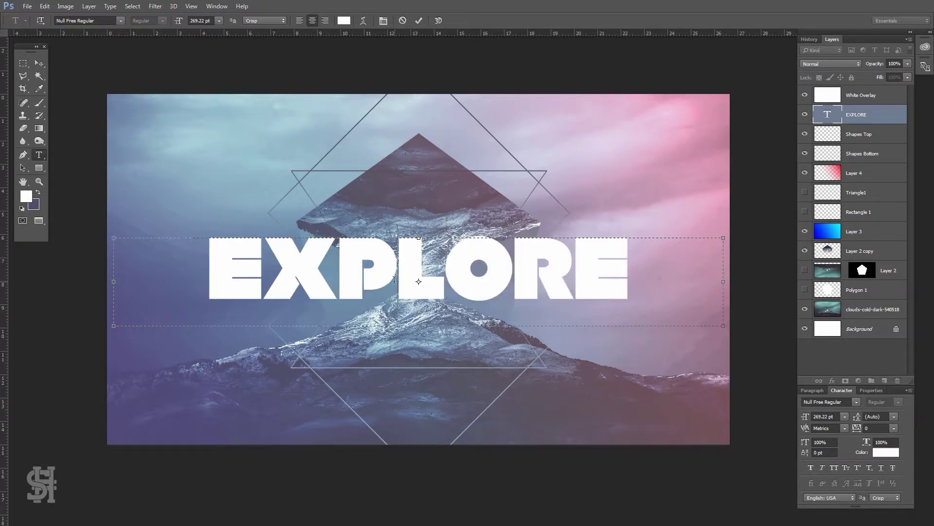
drag(340, 272, 399, 272)
click(894, 428)
click(887, 357)
Step: Commit the title, show the centre guides, and draw a wide text box below EXPLORE
key(ctrl+Return)
key(v)
key(t)
key(ctrl+semicolon)
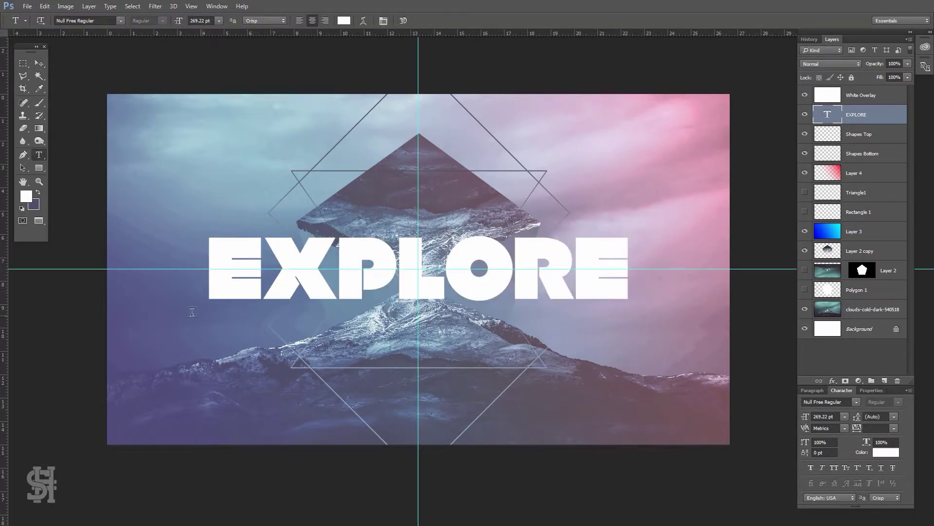
drag(107, 311, 731, 349)
Step: Type EVERYTHING and set it in Rex Bold, 72 pt, tracking 600
text(EVERYTHING)
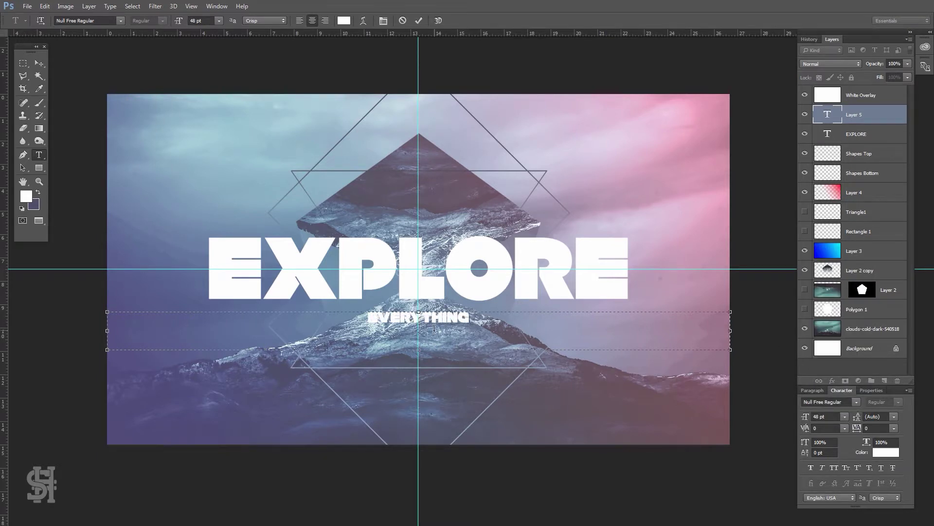
key(ctrl+a)
click(827, 401)
text(rex)
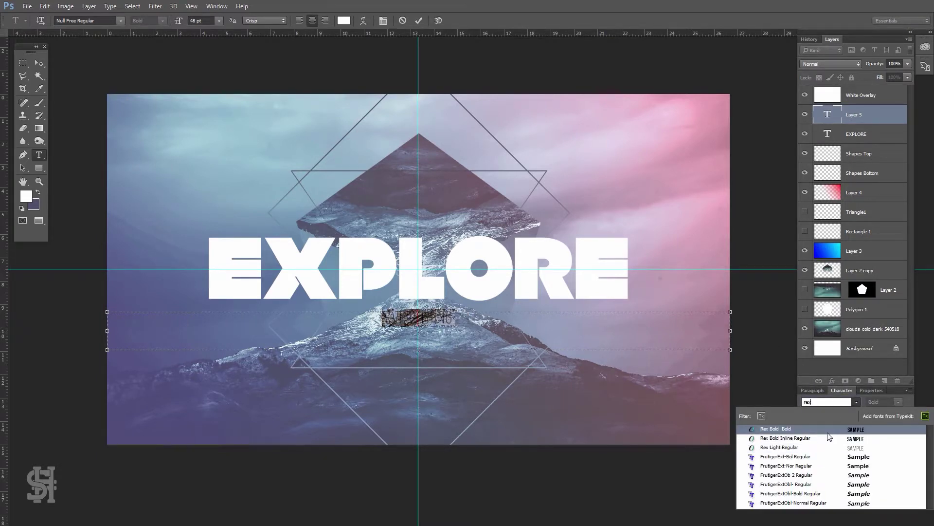
click(776, 429)
double_click(828, 416)
text(72)
click(875, 427)
text(600)
key(Return)
Step: Shrink the subtitle to 50 pt and reword THING as 'where' to read EVERYWHERE
double_click(827, 416)
text(60)
key(Return)
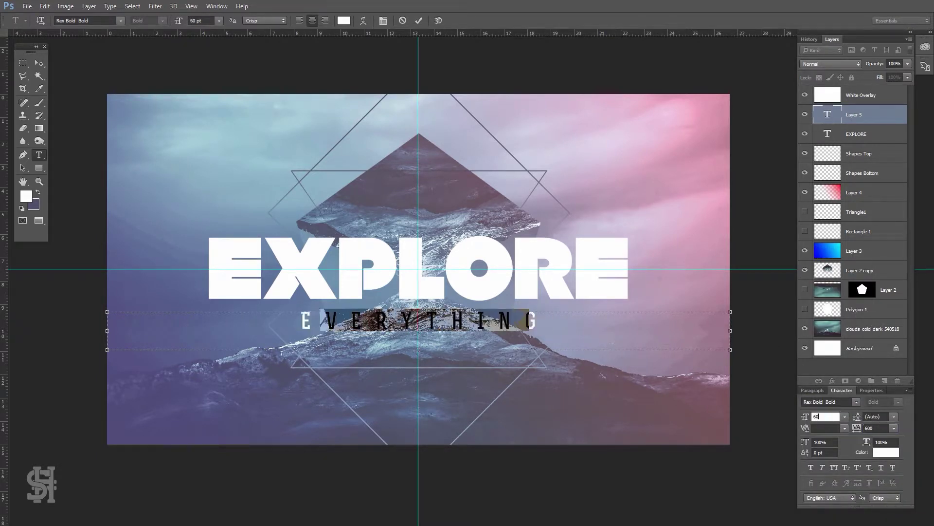
key(ctrl+Return)
key(v)
key(ctrl+semicolon)
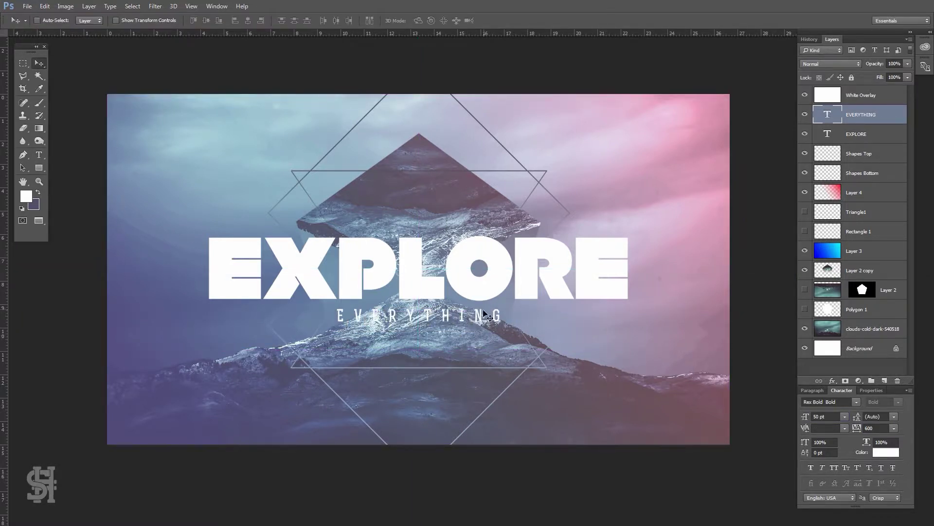
text(50)
key(Return)
drag(511, 314, 423, 314)
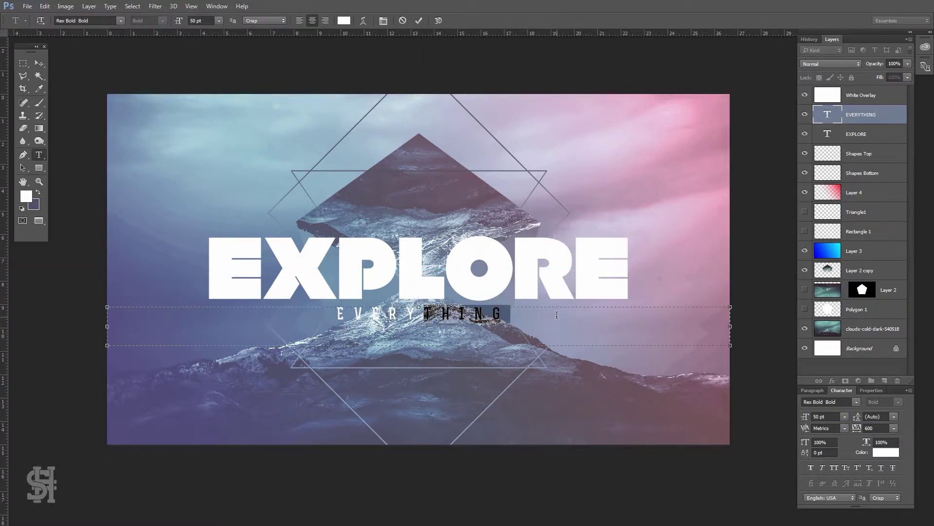
text(where)
key(ctrl+Return)
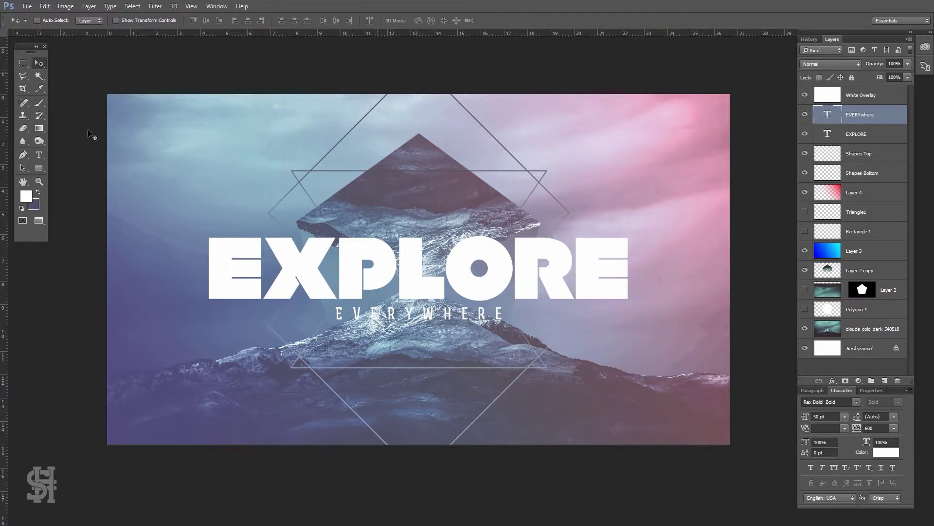
Step: Enable a Drop Shadow effect on the EXPLORE layer
double_click(876, 134)
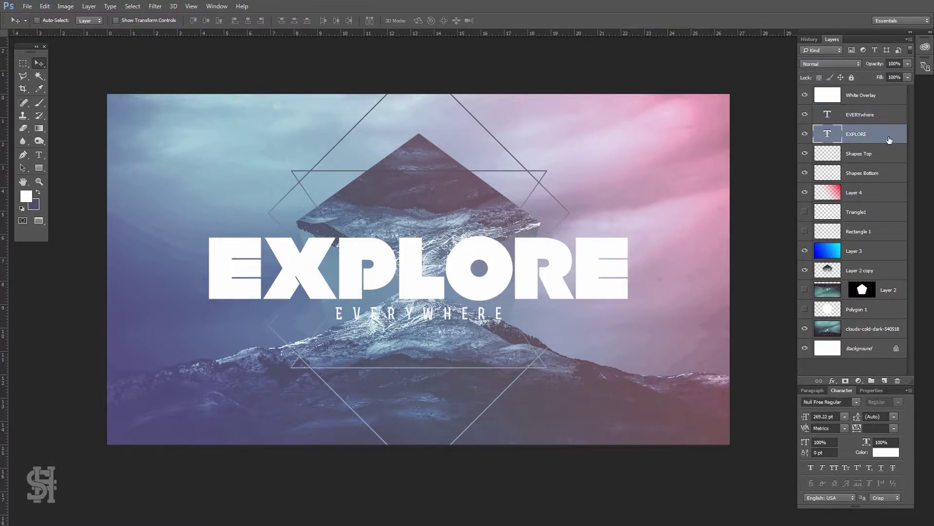
click(599, 266)
drag(608, 80, 665, 83)
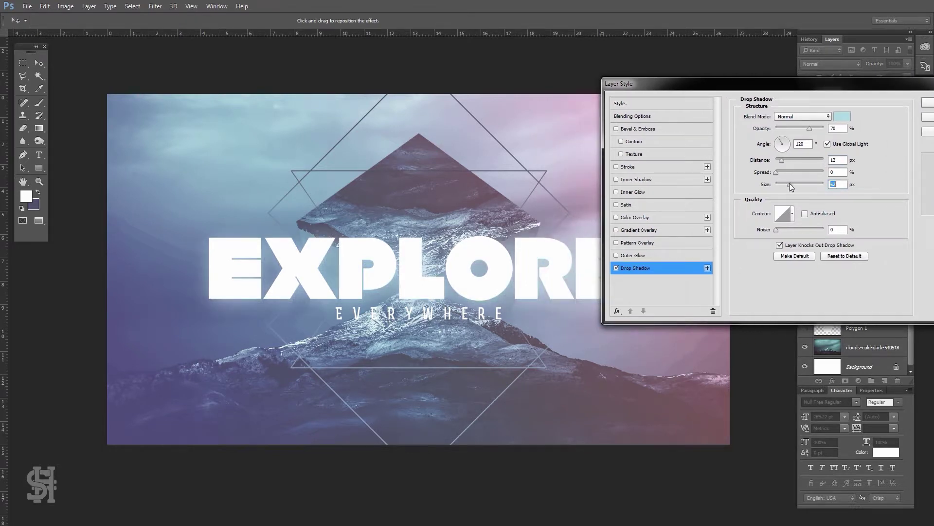
Step: Give EXPLORE a soft drop shadow in a light blue sampled from the image
click(841, 117)
drag(244, 163, 191, 141)
key(Return)
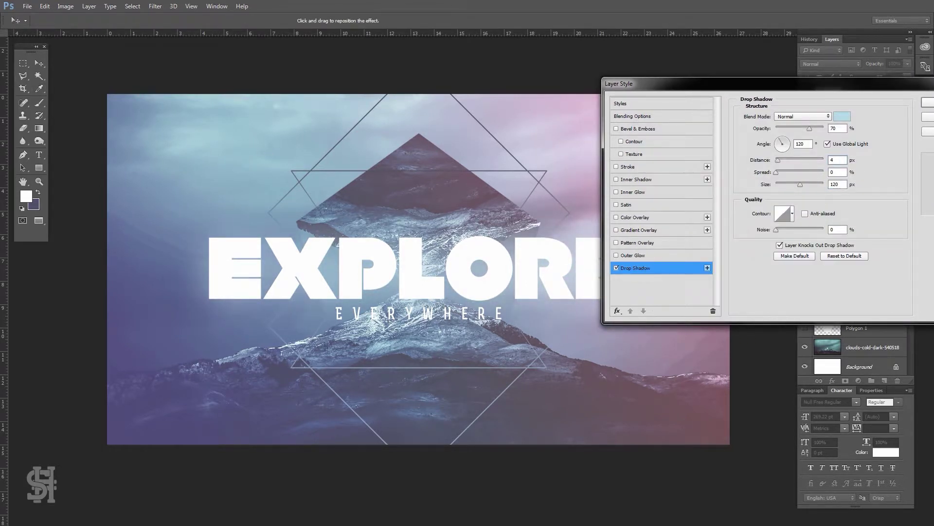
drag(800, 184, 795, 184)
drag(632, 83, 493, 356)
key(Return)
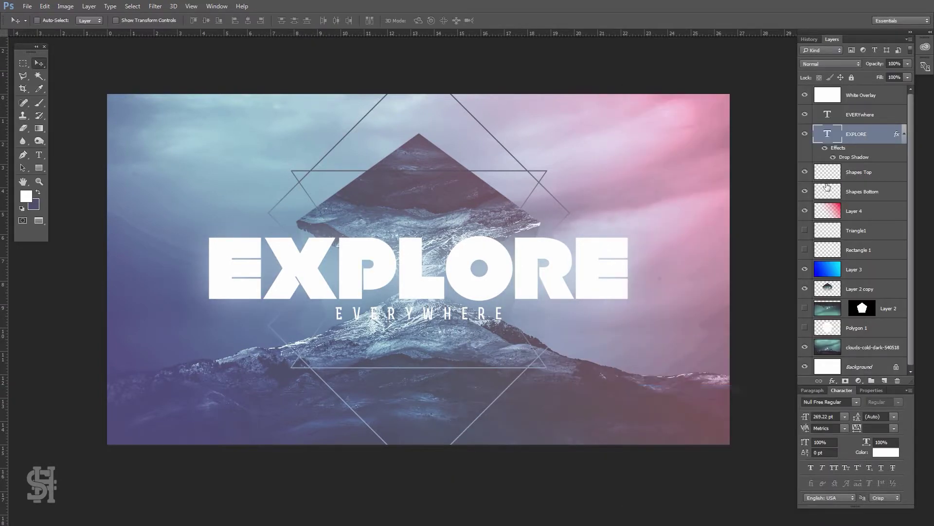
Step: Add a small soft drop shadow to the EVERYWHERE subtitle and compare with EXPLORE hidden
double_click(860, 114)
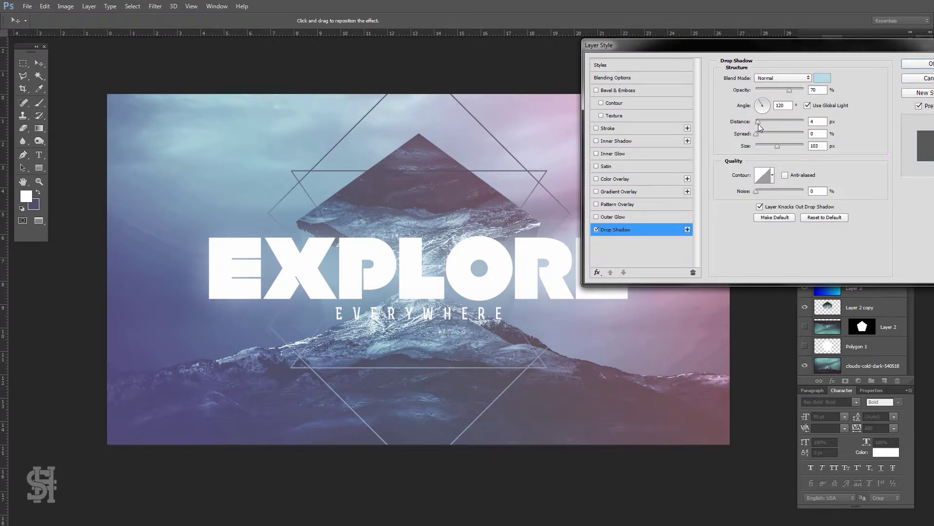
click(822, 78)
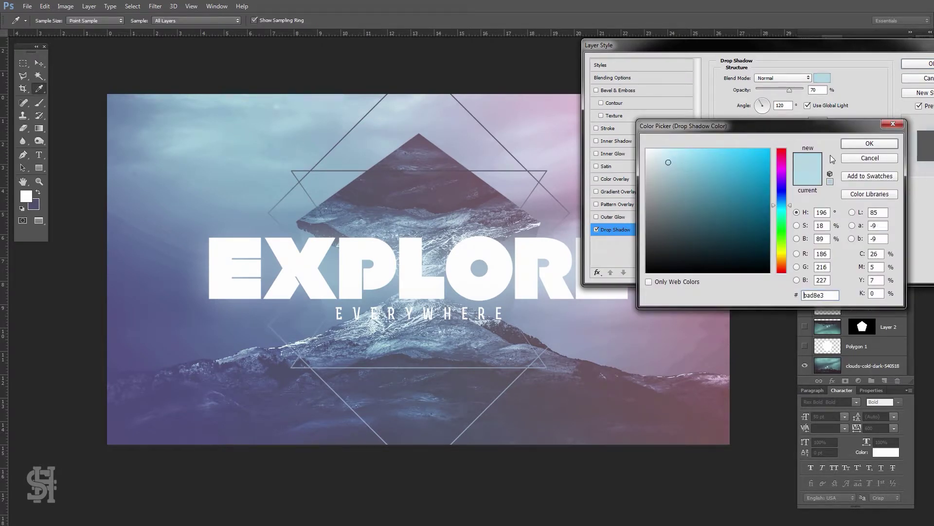
key(Escape)
drag(756, 146, 760, 148)
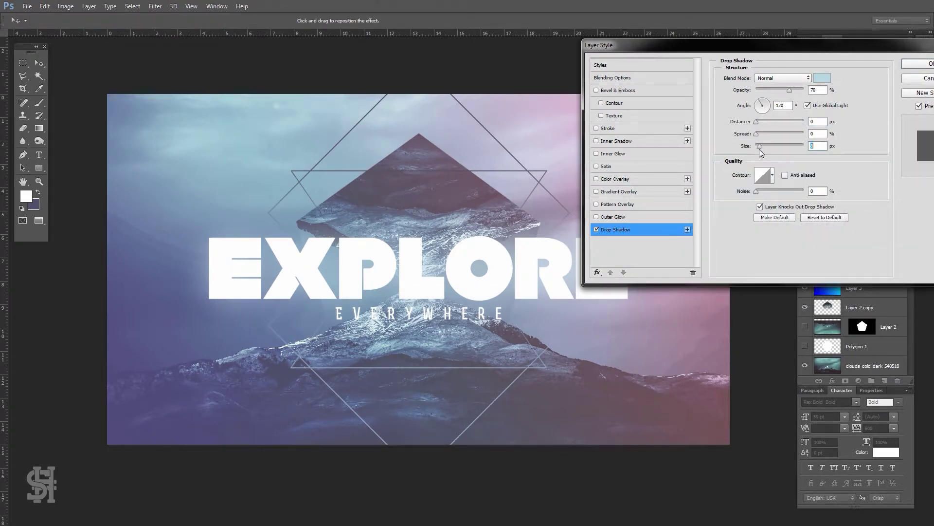
click(904, 66)
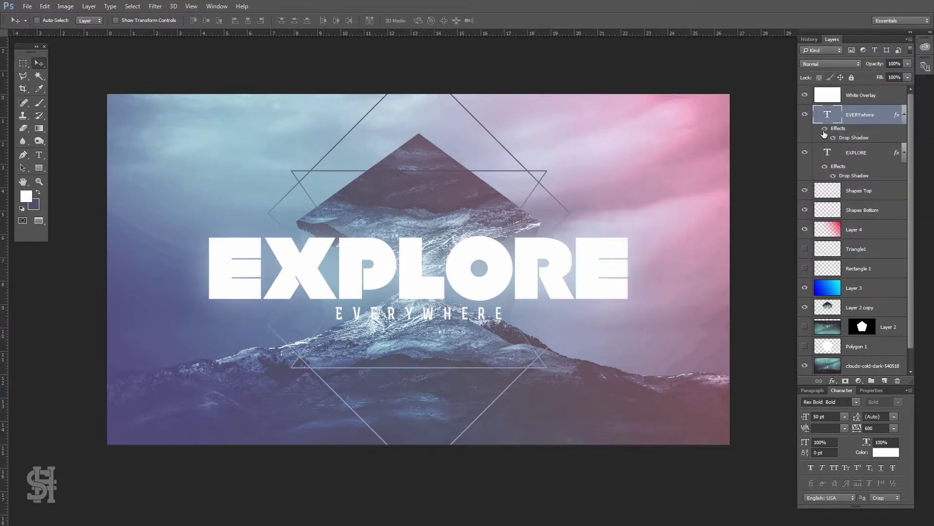
click(805, 153)
Step: Test an Outer Glow on EXPLORE, then switch it off, keeping only the shadow
double_click(854, 175)
drag(438, 87, 750, 96)
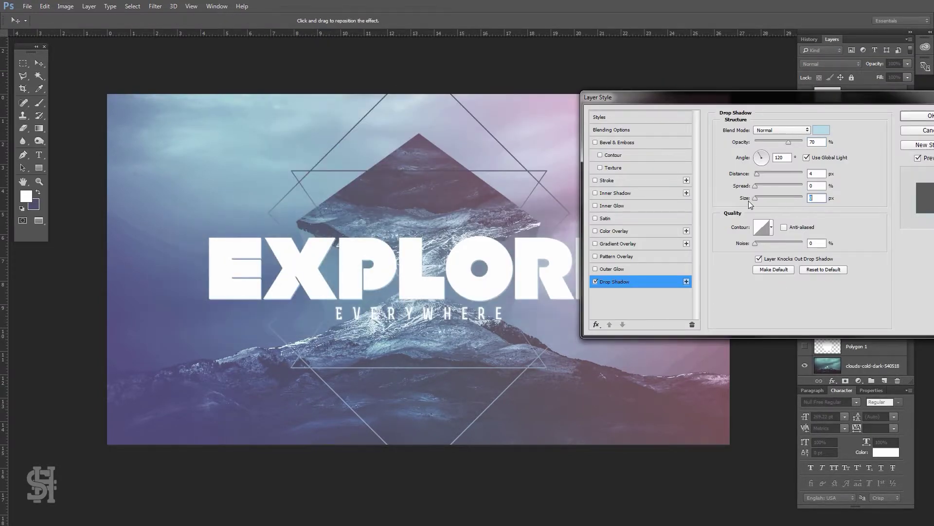
click(612, 268)
click(789, 131)
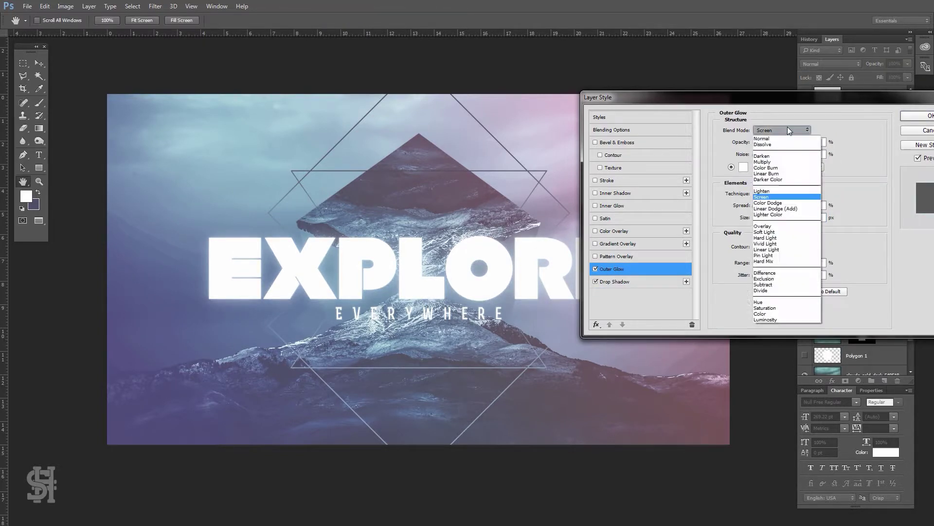
click(595, 269)
key(Return)
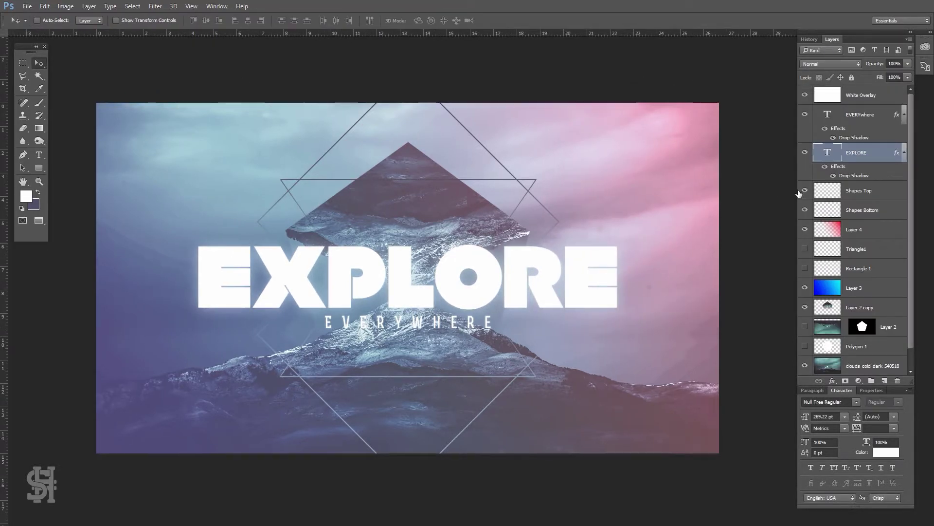
click(856, 229)
click(65, 5)
Step: Shift Layer 4's hue by about +16 with Hue/Saturation
click(195, 75)
drag(789, 223, 798, 223)
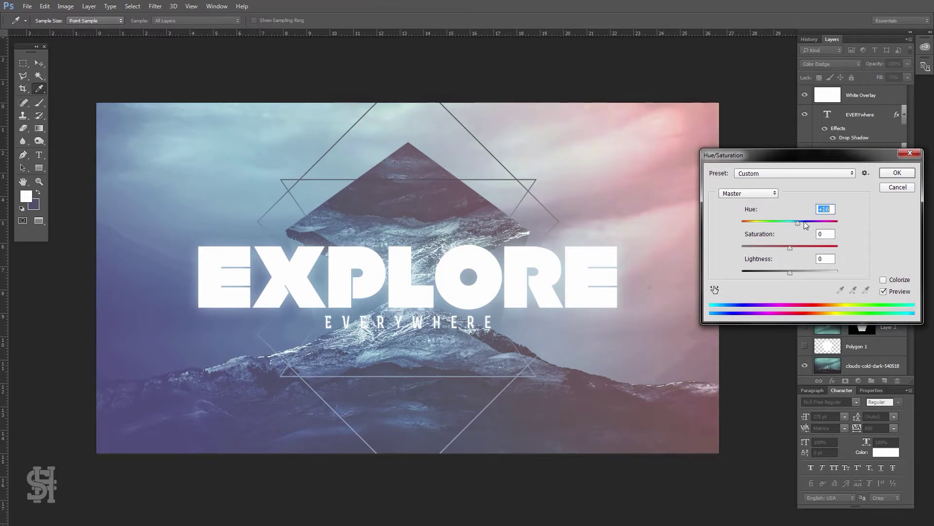
key(Return)
Step: Apply a two-point Curves tweak to the clouds photo and enter a fill of 21
click(811, 365)
scroll(860, 368, down, 1)
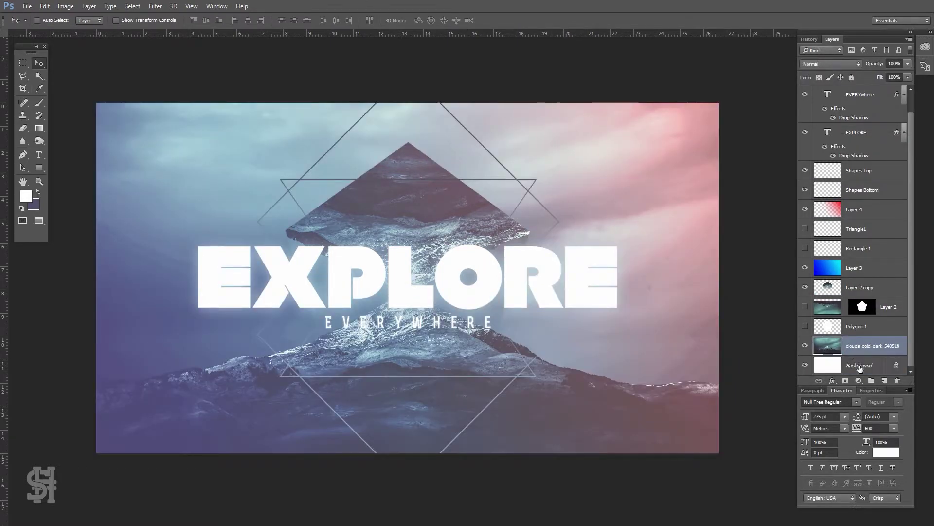
click(155, 6)
click(225, 52)
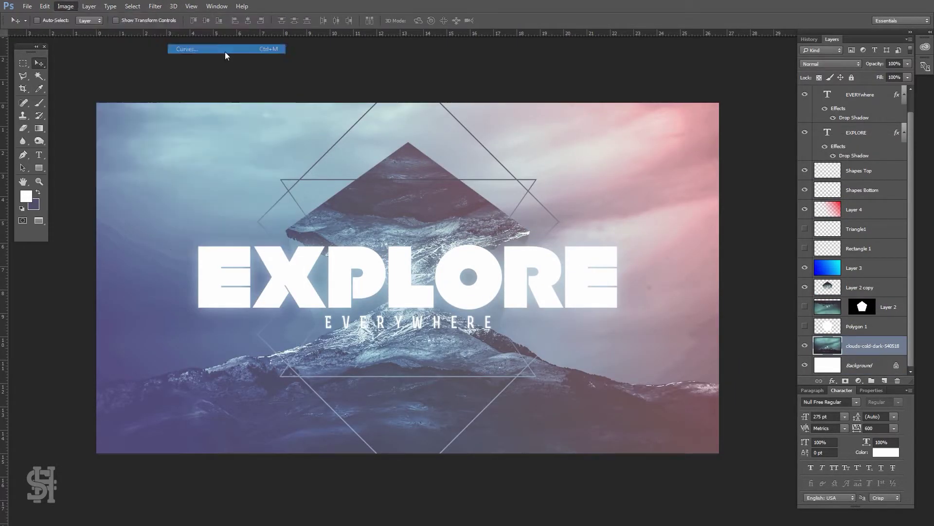
drag(708, 257, 708, 262)
drag(773, 193, 772, 191)
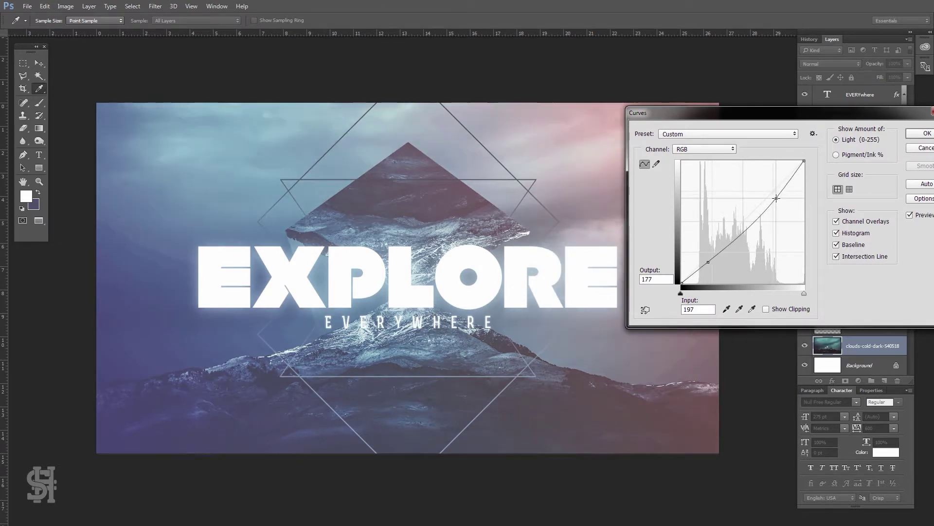
mouse_move(708, 262)
mouse_down()
mouse_move(707, 248)
mouse_move(708, 258)
mouse_up()
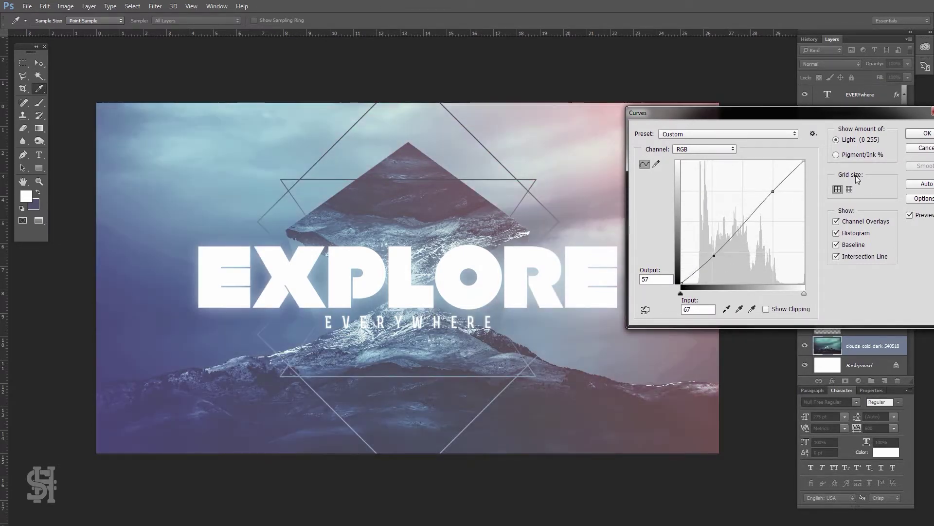
key(Return)
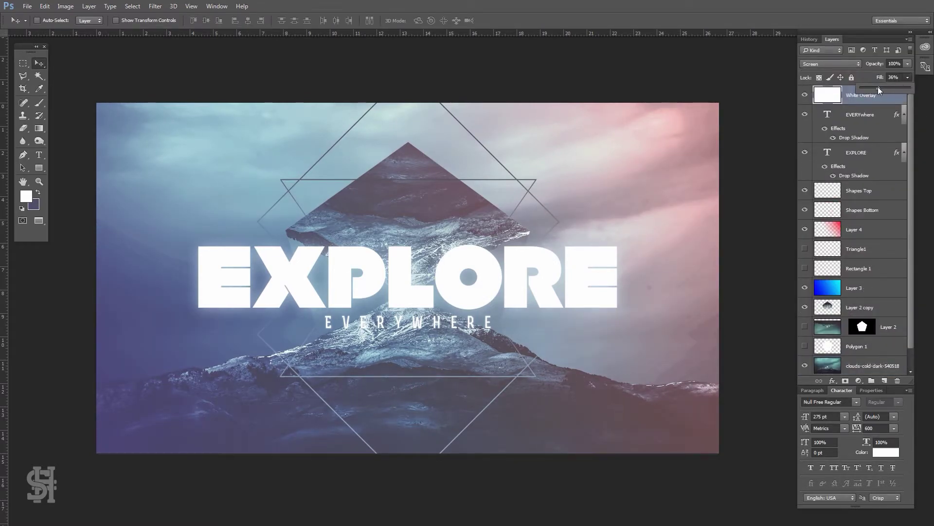
text(21)
Step: Hide the titles and drag the Layer 2 copy mountain diamond slightly down toward EXPLORE
click(804, 152)
click(856, 307)
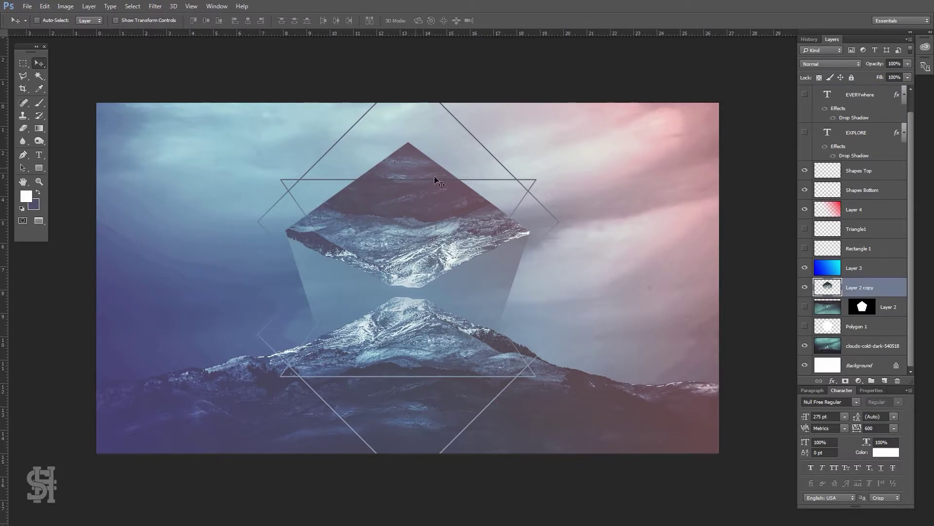
drag(434, 179, 410, 233)
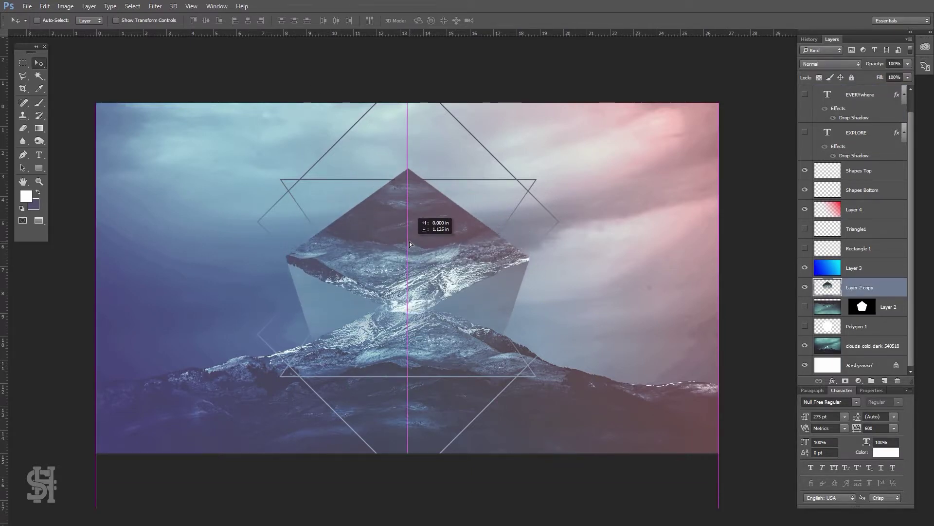
drag(563, 261, 462, 230)
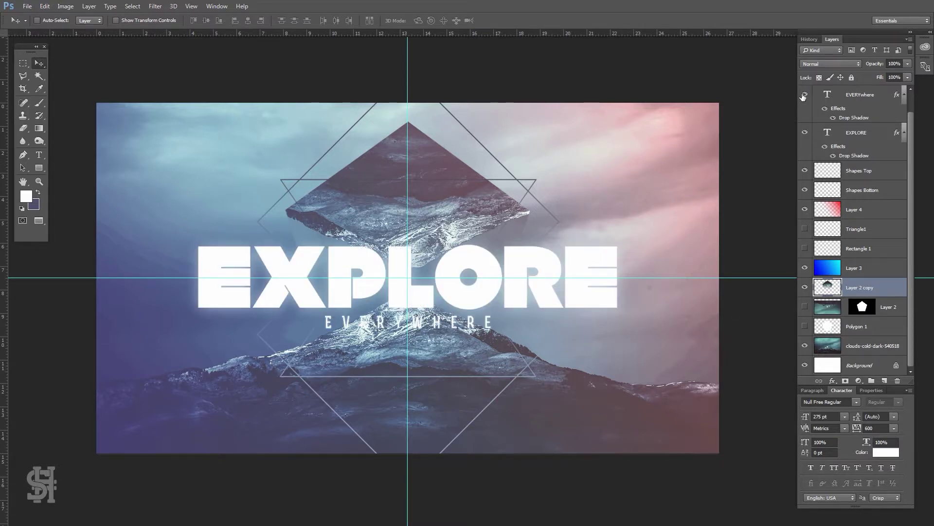
drag(475, 207, 472, 230)
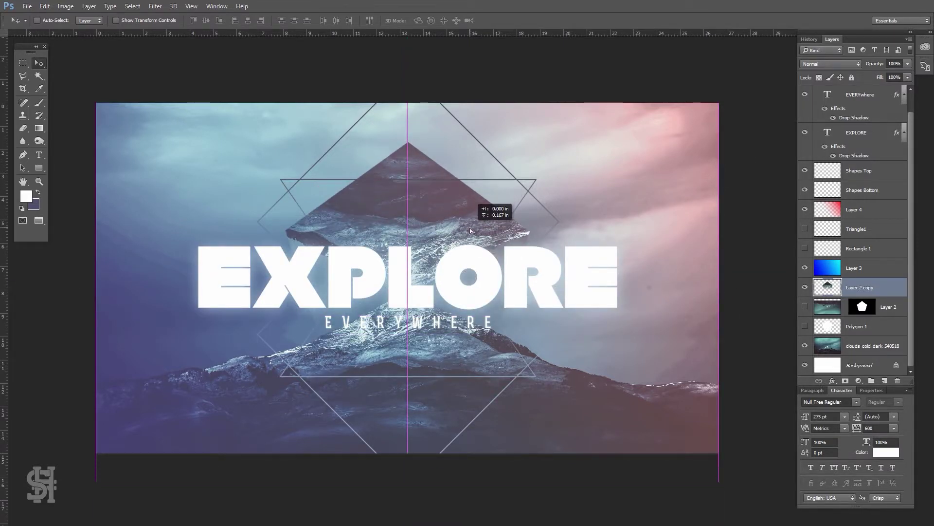
drag(472, 230, 472, 226)
click(827, 268)
Step: Draw a dark gradient over the lower canvas and reduce that layer's fill
click(804, 267)
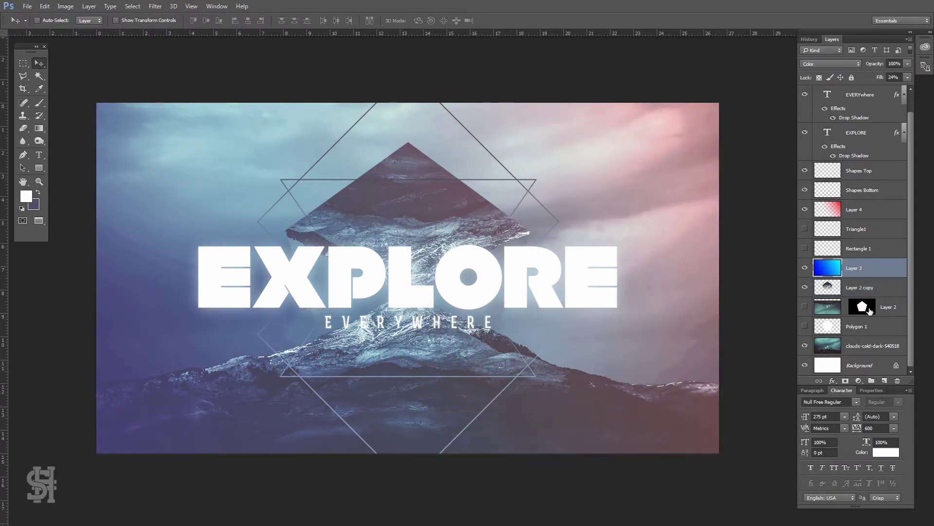
click(866, 144)
key(g)
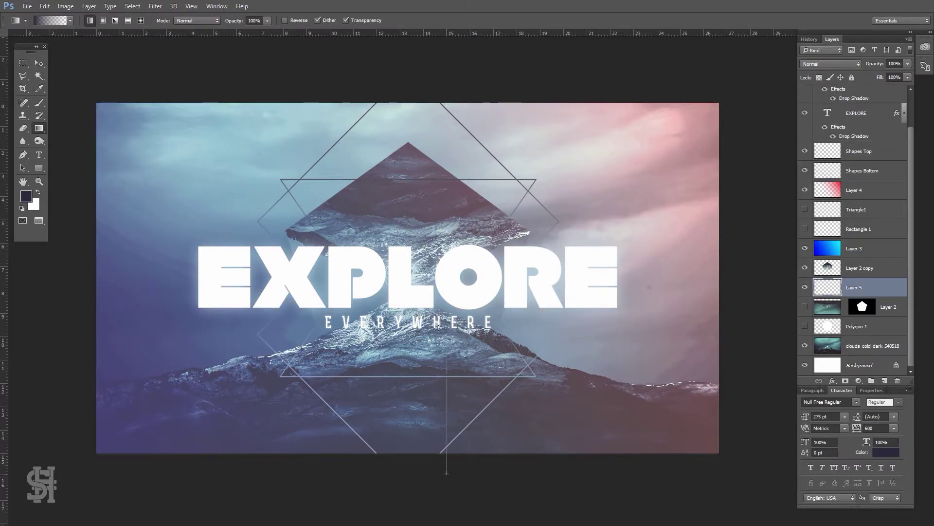
drag(447, 474, 447, 378)
scroll(827, 61, down, 3)
scroll(827, 61, down, 3)
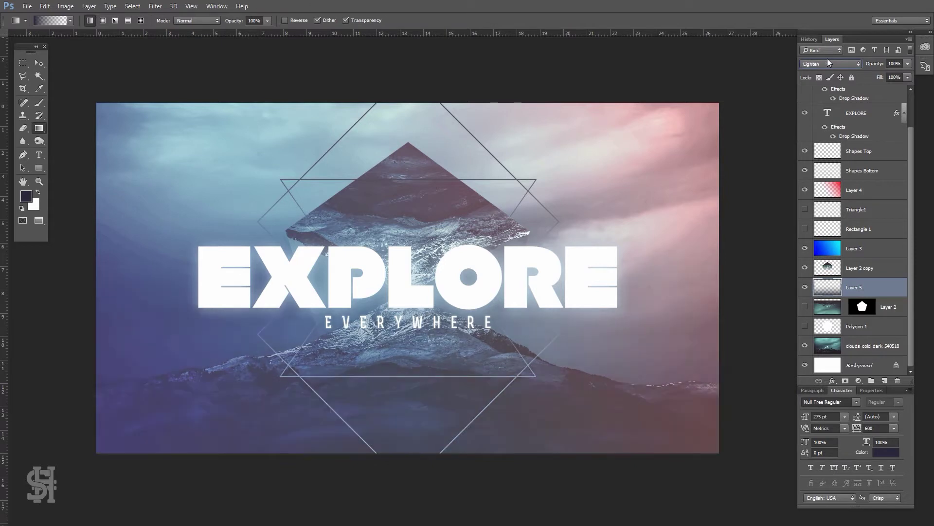
scroll(827, 61, down, 3)
scroll(827, 61, down, 3)
drag(907, 77, 856, 87)
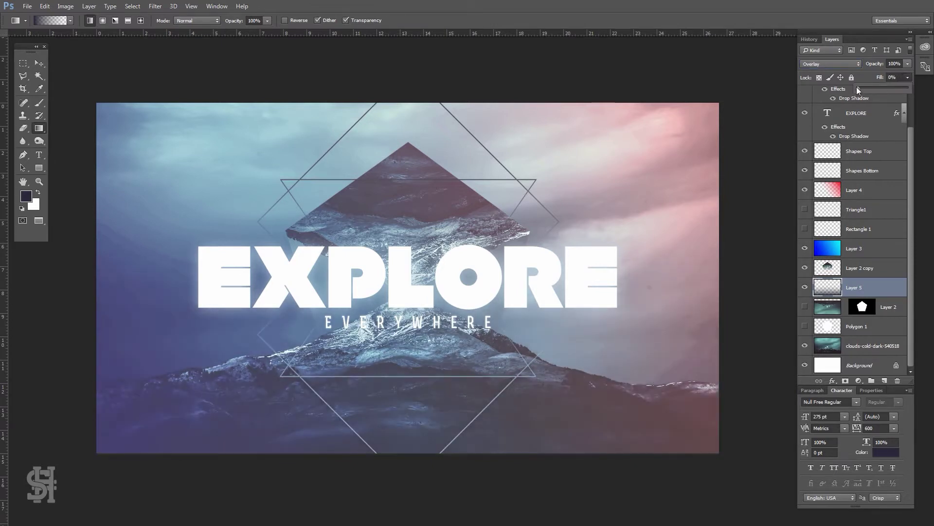
Step: Shift the hue of the blue Layer 3 with Hue/Saturation
click(46, 66)
scroll(853, 65, down, 2)
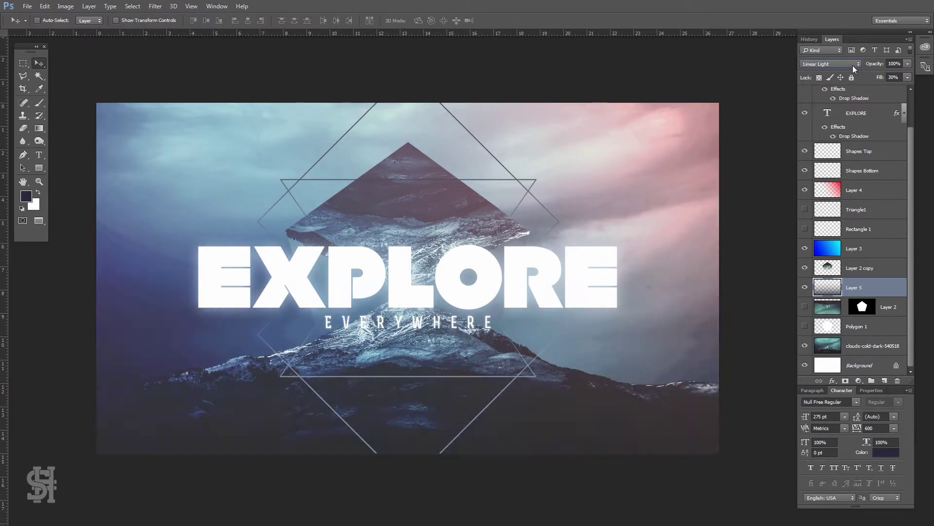
scroll(852, 66, down, 2)
scroll(852, 65, down, 2)
scroll(853, 65, down, 1)
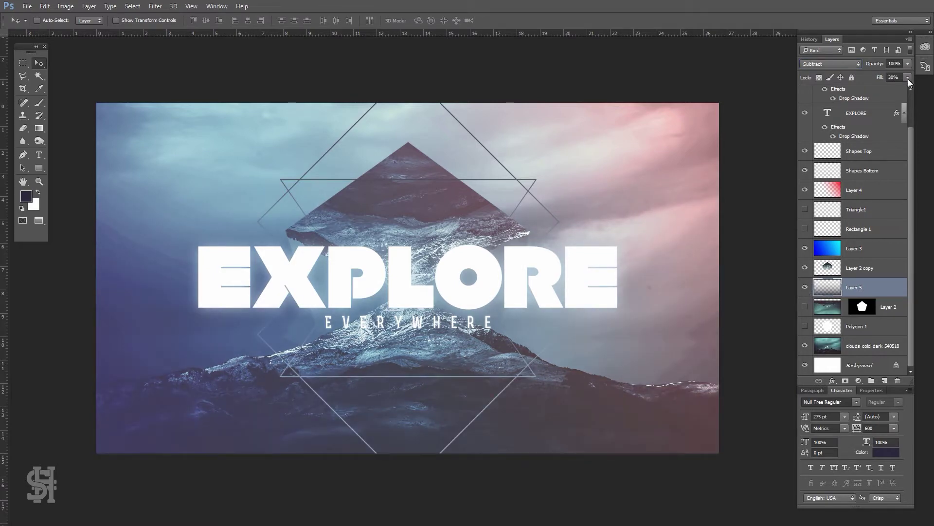
click(854, 248)
right_click(802, 247)
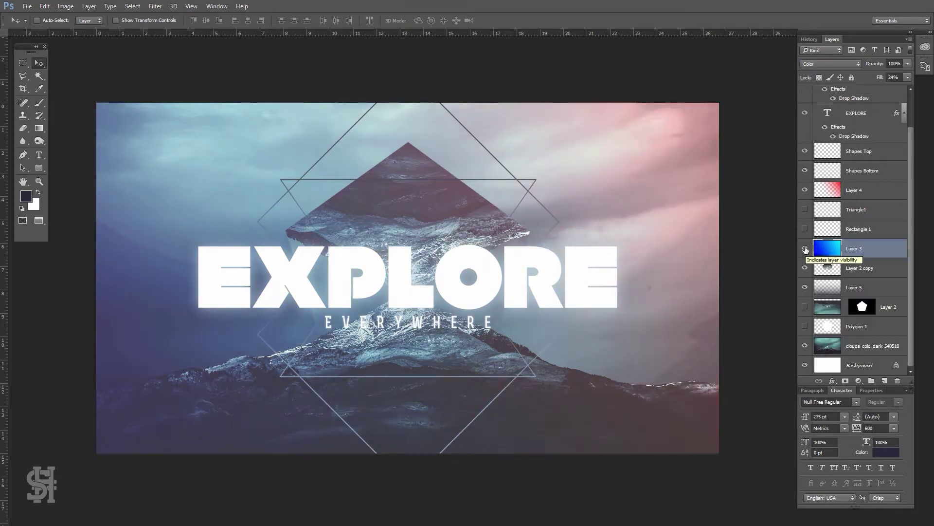
click(66, 6)
click(200, 87)
drag(782, 223, 795, 225)
key(Return)
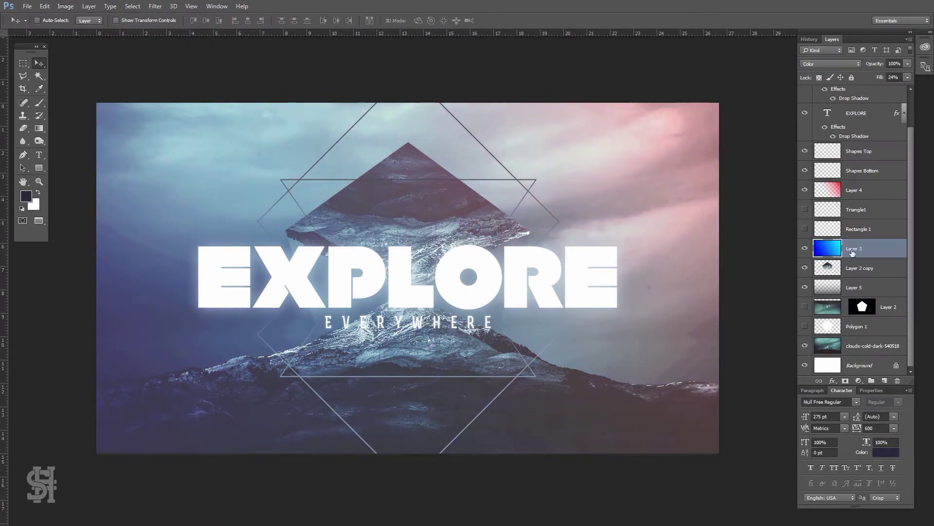
Step: Duplicate Layer 3 and lower the fill of Layer 3 copy
click(829, 64)
click(817, 77)
right_click(854, 248)
click(827, 92)
key(Return)
mouse_move(908, 77)
mouse_down()
mouse_move(859, 87)
mouse_move(874, 88)
mouse_up()
Step: Stretch the pink Layer 4 further toward the left with Free Transform
key(alt+bracketright)
key(alt+bracketright)
key(alt+bracketright)
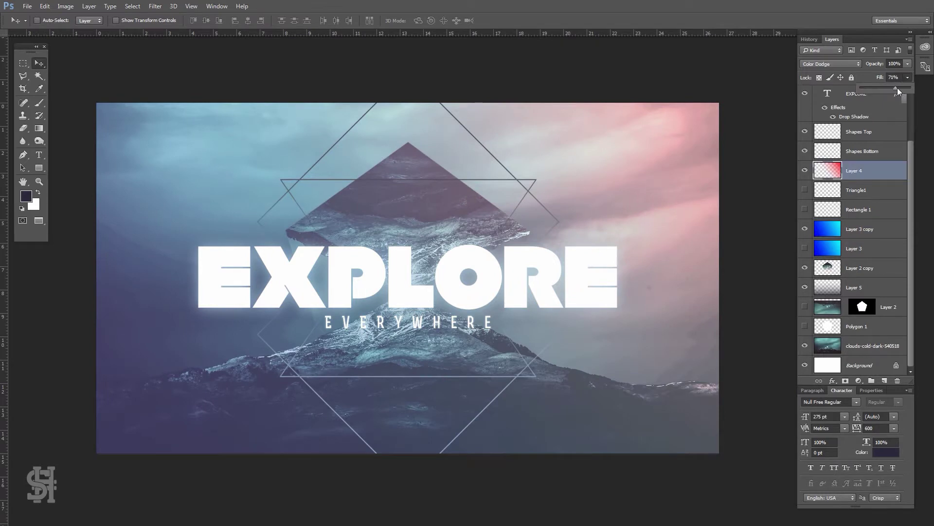
key(ctrl+t)
drag(206, 291, 149, 290)
key(Return)
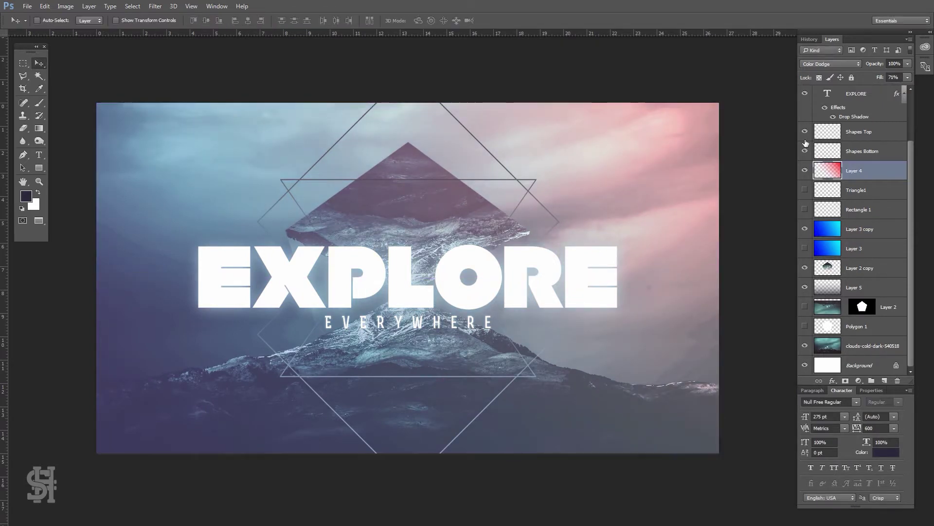
Step: Set the pink layer to Soft Light blending with fill lowered to 27%
click(830, 64)
click(817, 64)
key(Down)
key(Down)
key(Down)
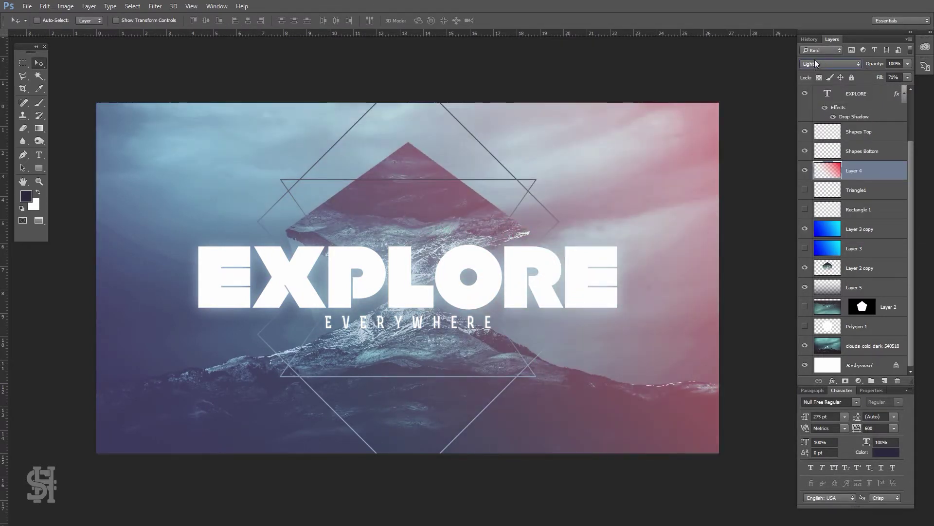
click(817, 63)
click(847, 64)
click(908, 78)
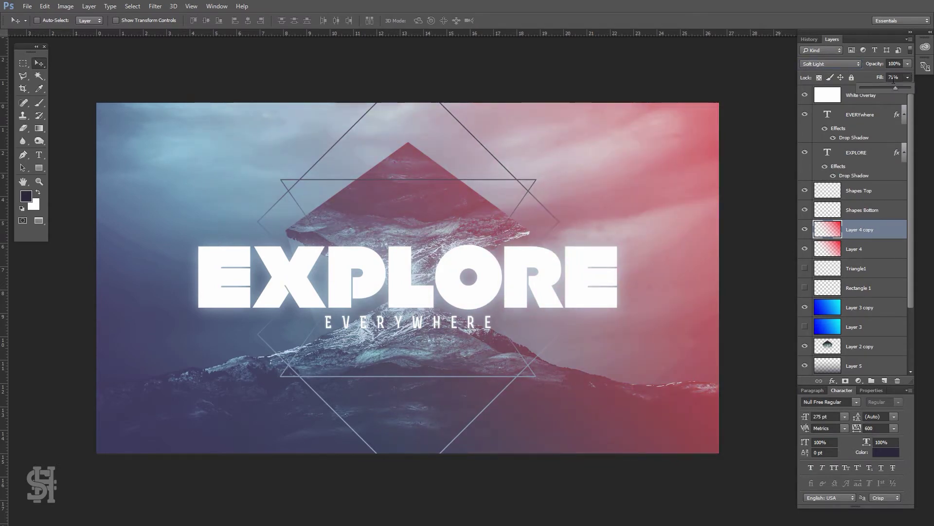
drag(895, 81, 874, 90)
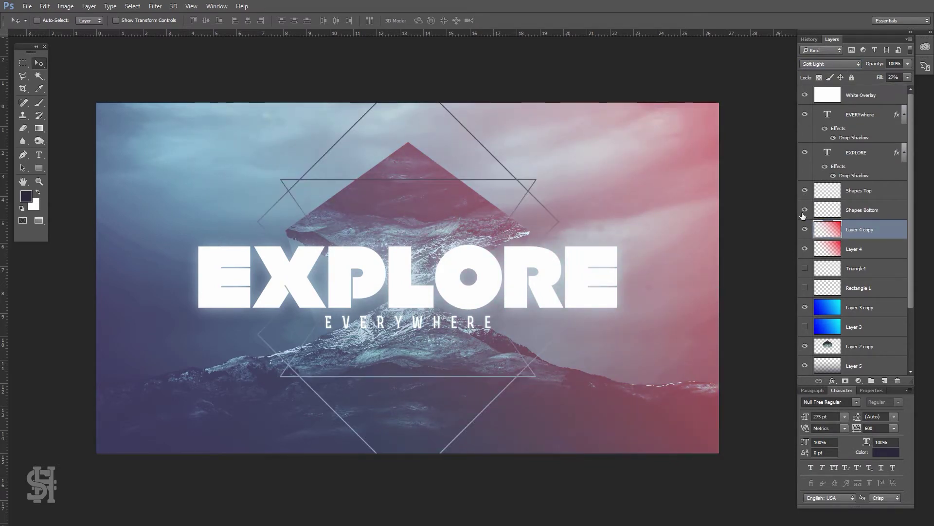
click(862, 119)
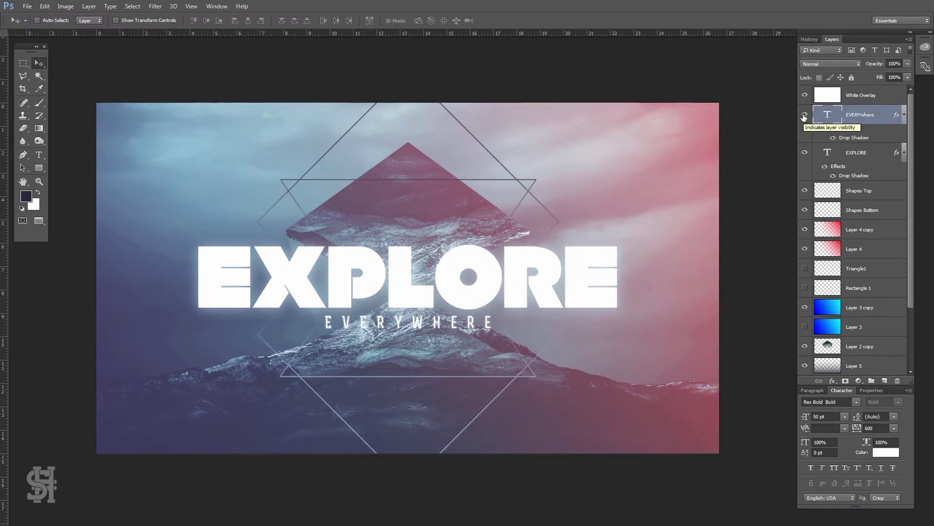
Step: Try a Stroke layer style on the EVERYwhere text, then remove it
double_click(817, 140)
click(591, 136)
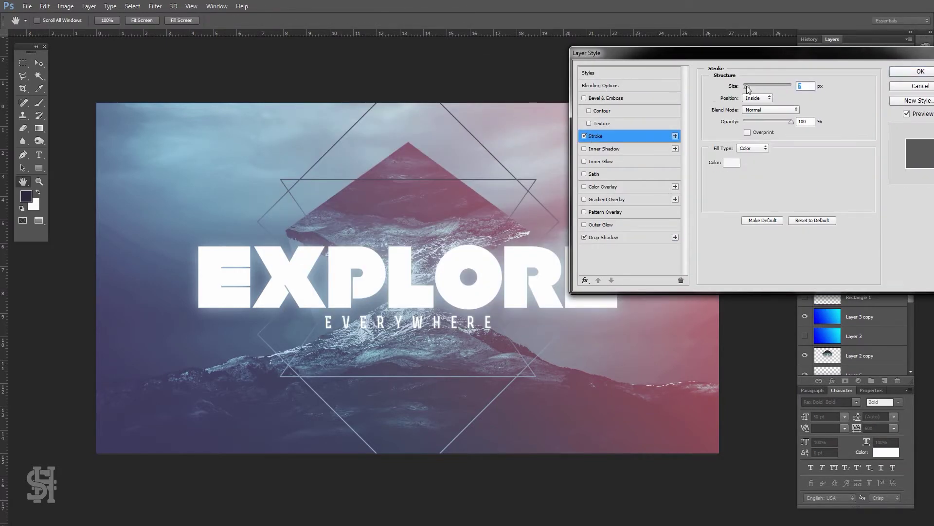
click(584, 136)
key(Return)
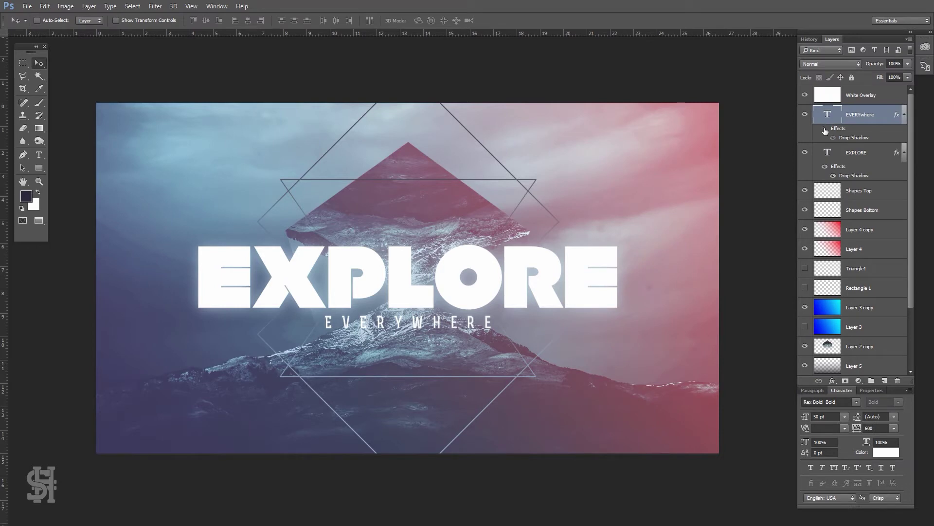
Step: Sample a dark blue-purple from the image and fill a new layer above White Overlay with it
click(861, 95)
click(23, 63)
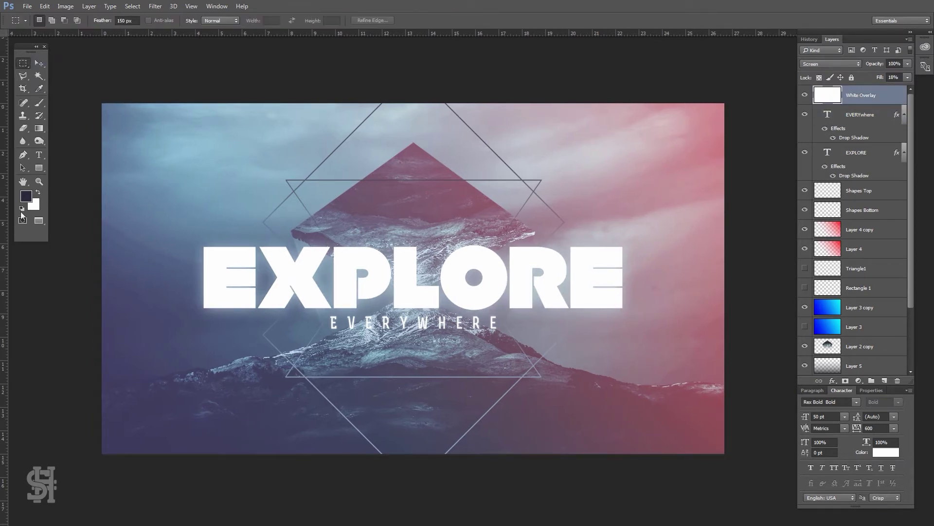
click(25, 196)
click(237, 438)
click(482, 436)
key(Return)
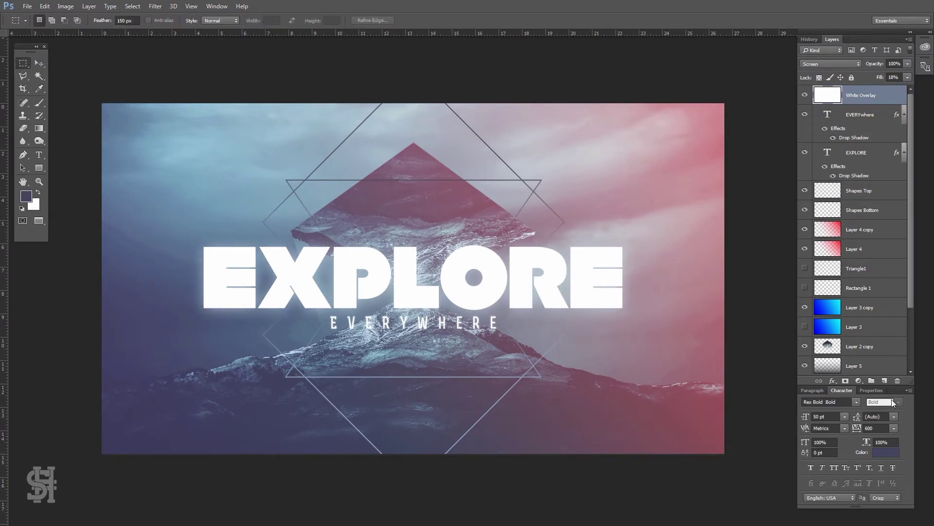
click(884, 380)
key(alt+BackSpace)
Step: Give Layer 6 a Pattern Overlay in Overlay mode using the diagonal line pattern
double_click(881, 95)
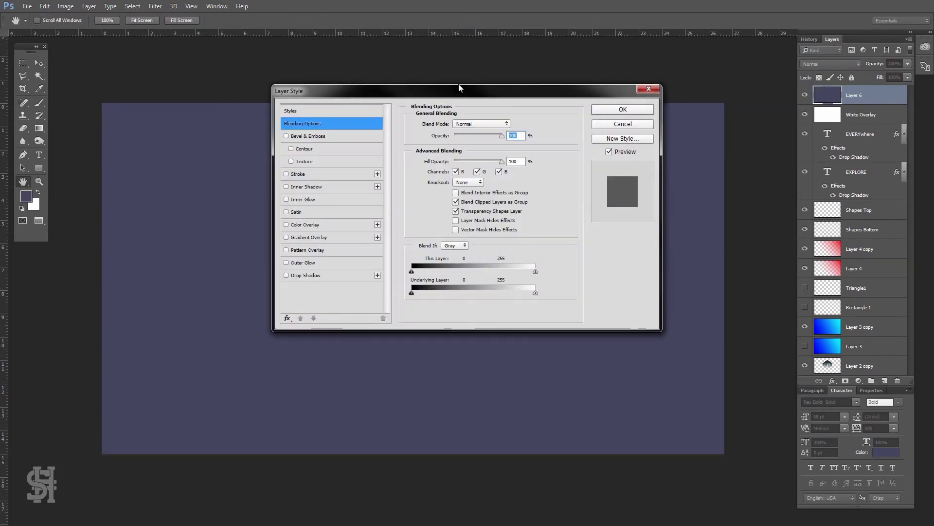
drag(459, 88, 722, 84)
click(568, 271)
click(569, 246)
click(735, 120)
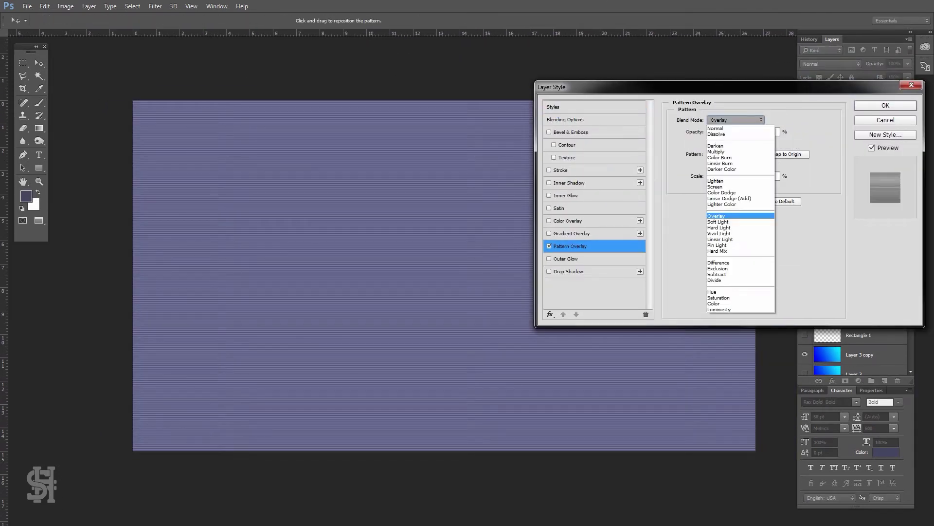
click(716, 216)
click(739, 153)
click(731, 181)
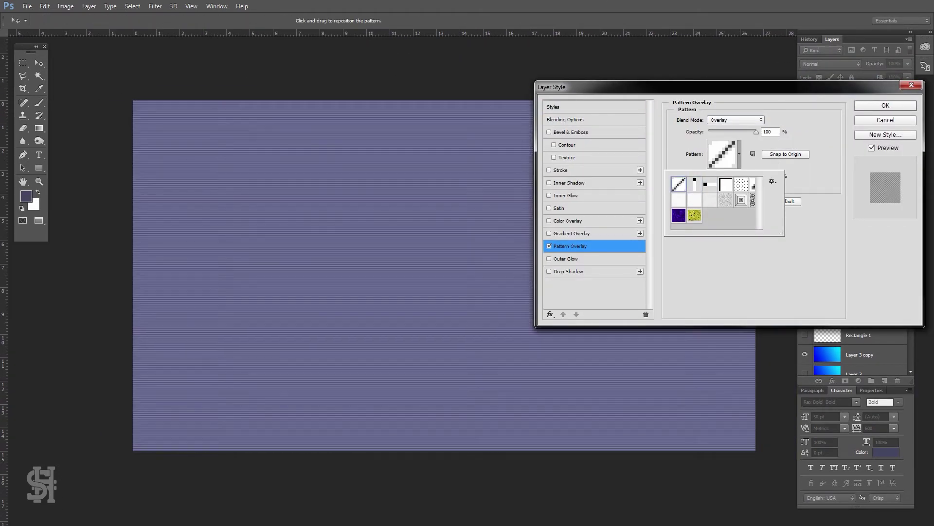
double_click(731, 181)
click(885, 105)
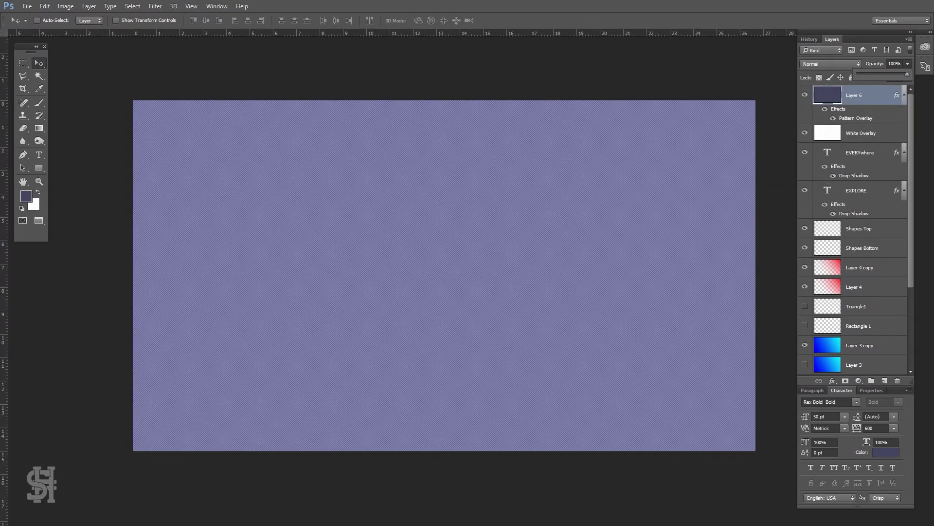
Step: Set Layer 6 to Multiply blending with low opacity and fill
click(831, 63)
click(817, 95)
mouse_move(907, 74)
mouse_down()
mouse_move(865, 74)
mouse_move(874, 88)
mouse_up()
click(908, 77)
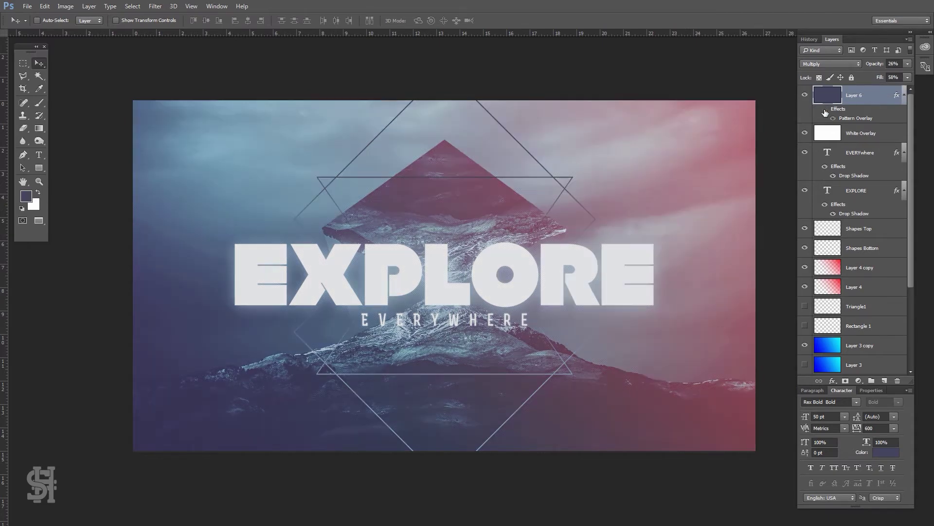
Step: Compare several patterns and swap the overlay to the fine diagonal-pixel pattern
double_click(856, 118)
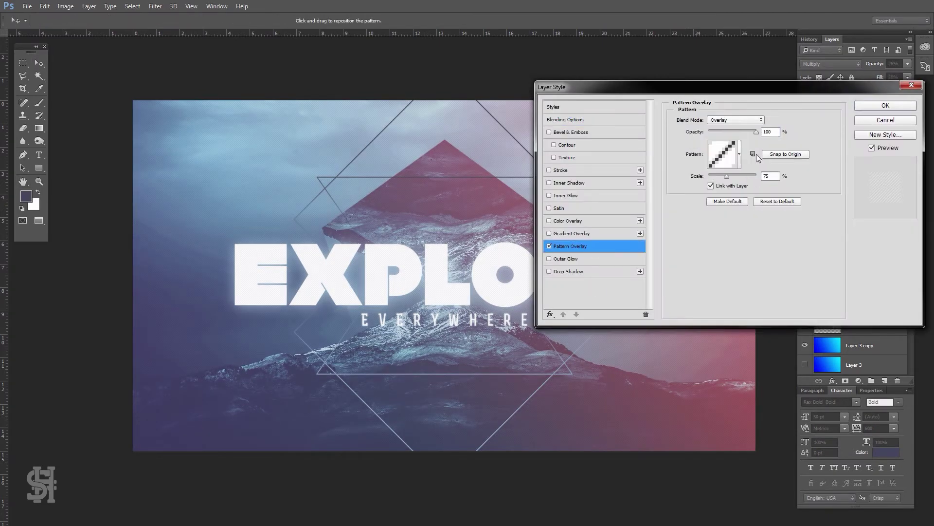
click(739, 153)
click(679, 214)
click(695, 183)
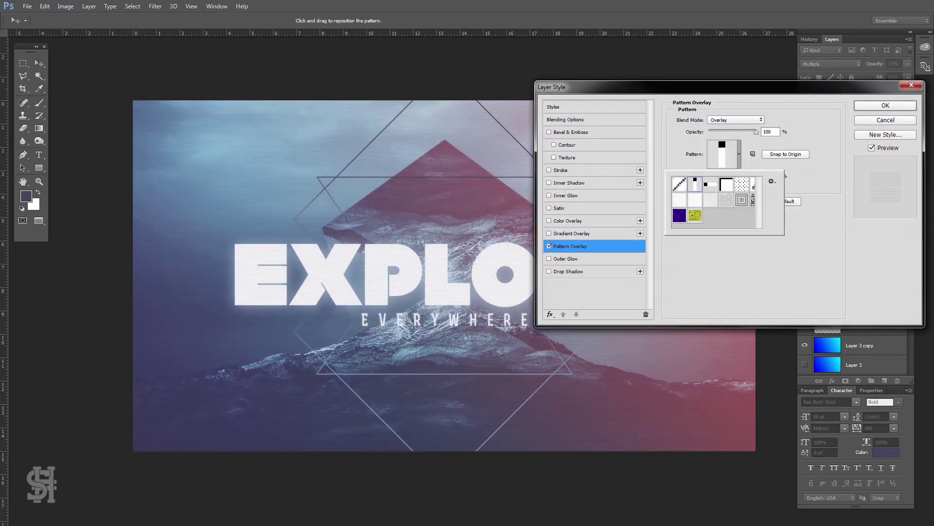
click(741, 185)
double_click(679, 183)
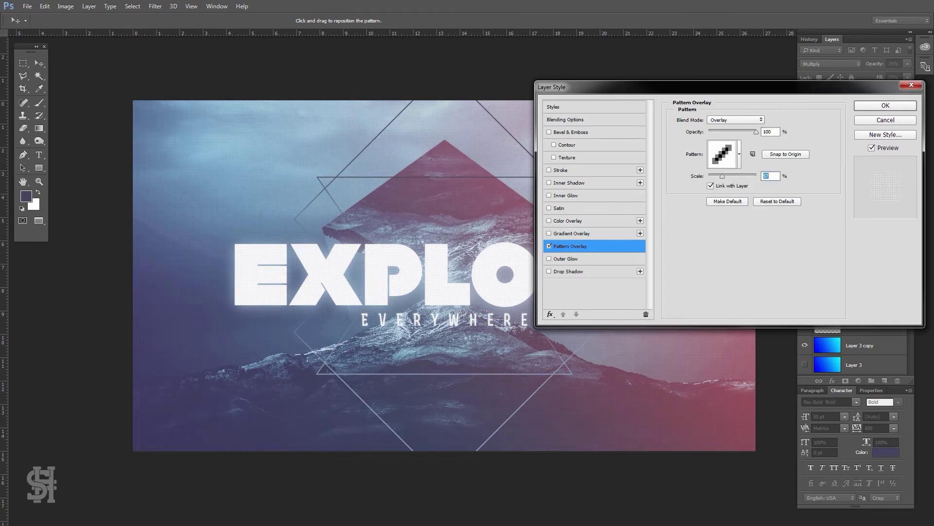